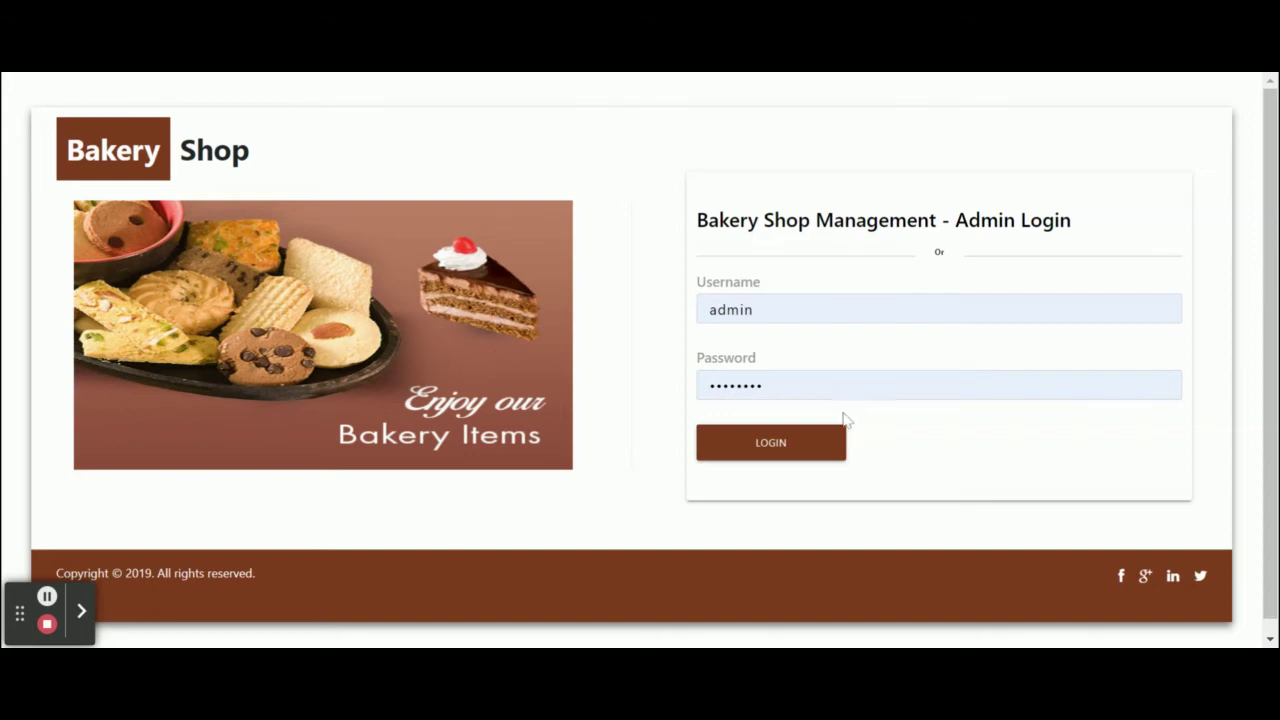
Log in as admin and toggle the sidebar closed and open several times.
{"action": "left_click", "coordinate": [790, 451]}
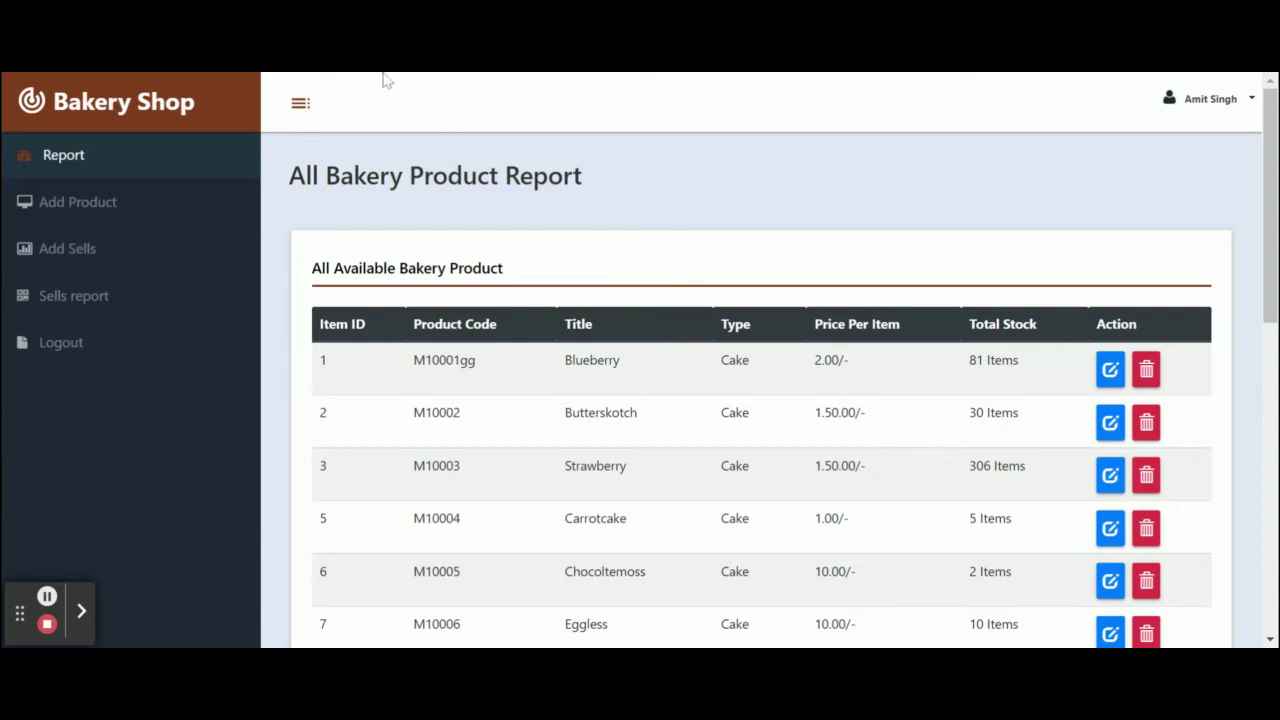
{"action": "left_click", "coordinate": [300, 104]}
{"action": "left_click", "coordinate": [290, 108]}
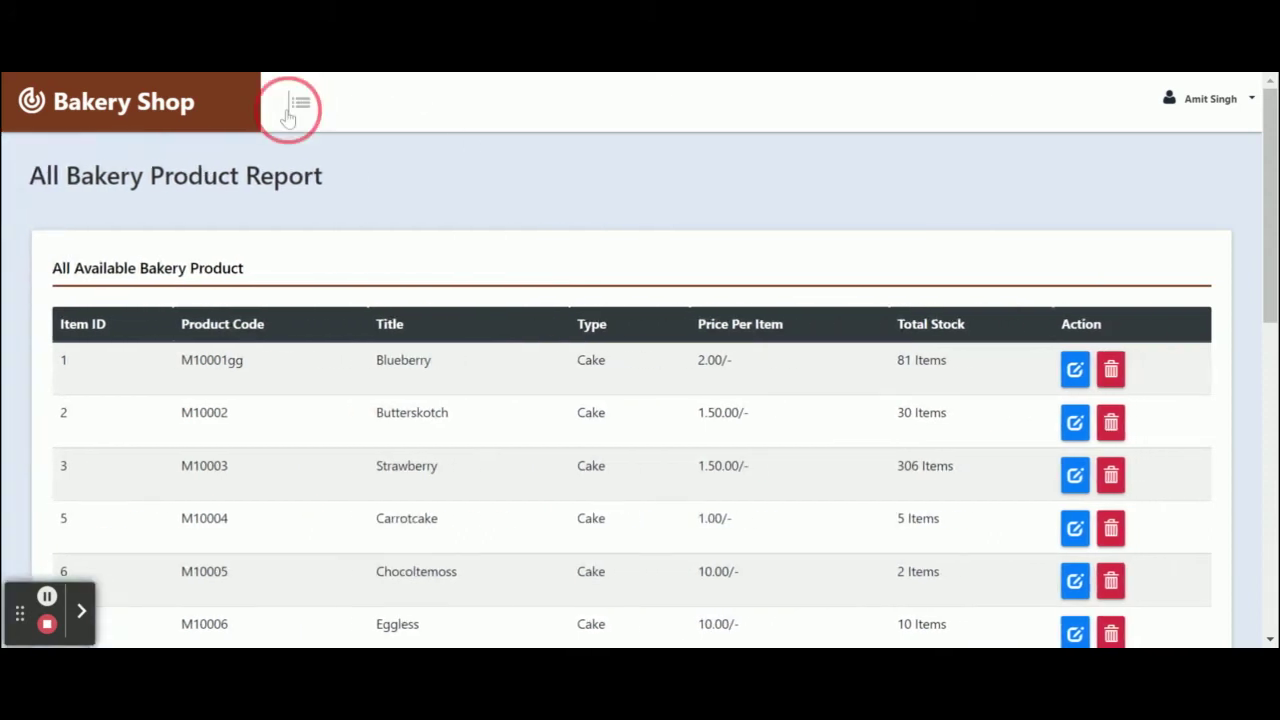
{"action": "left_click", "coordinate": [296, 110]}
{"action": "left_click", "coordinate": [297, 110]}
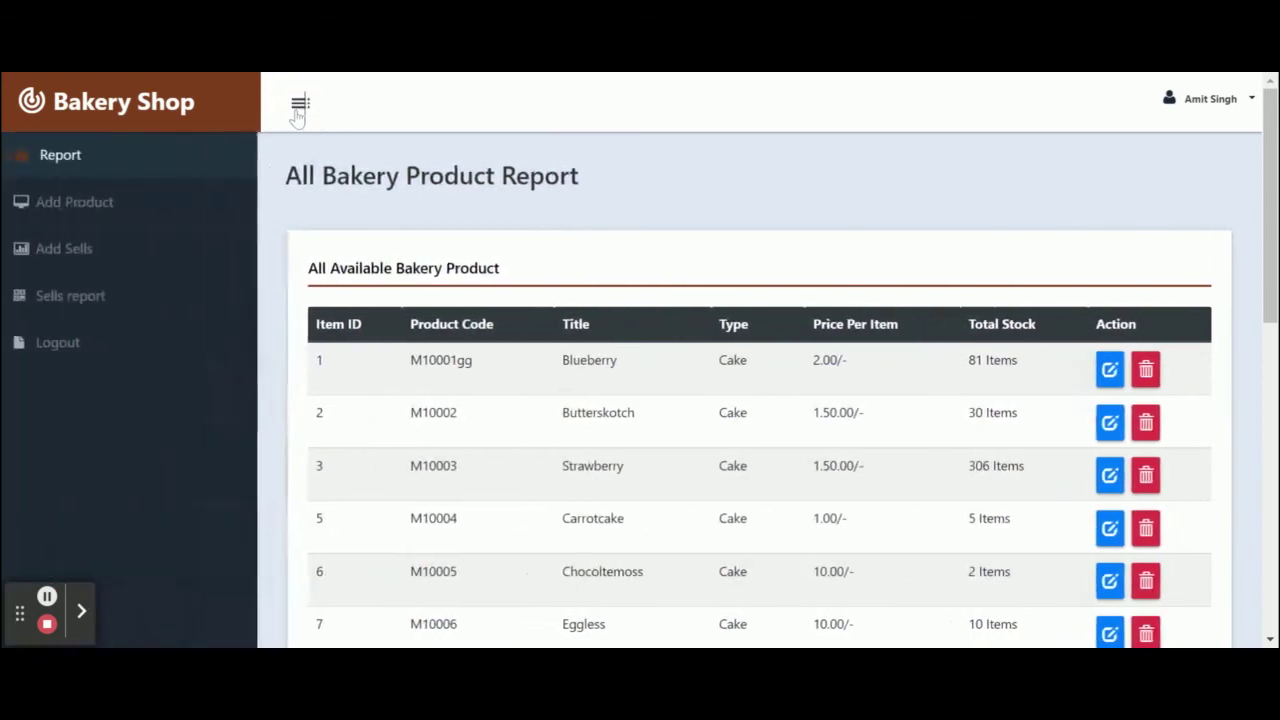
{"action": "left_click", "coordinate": [298, 108]}
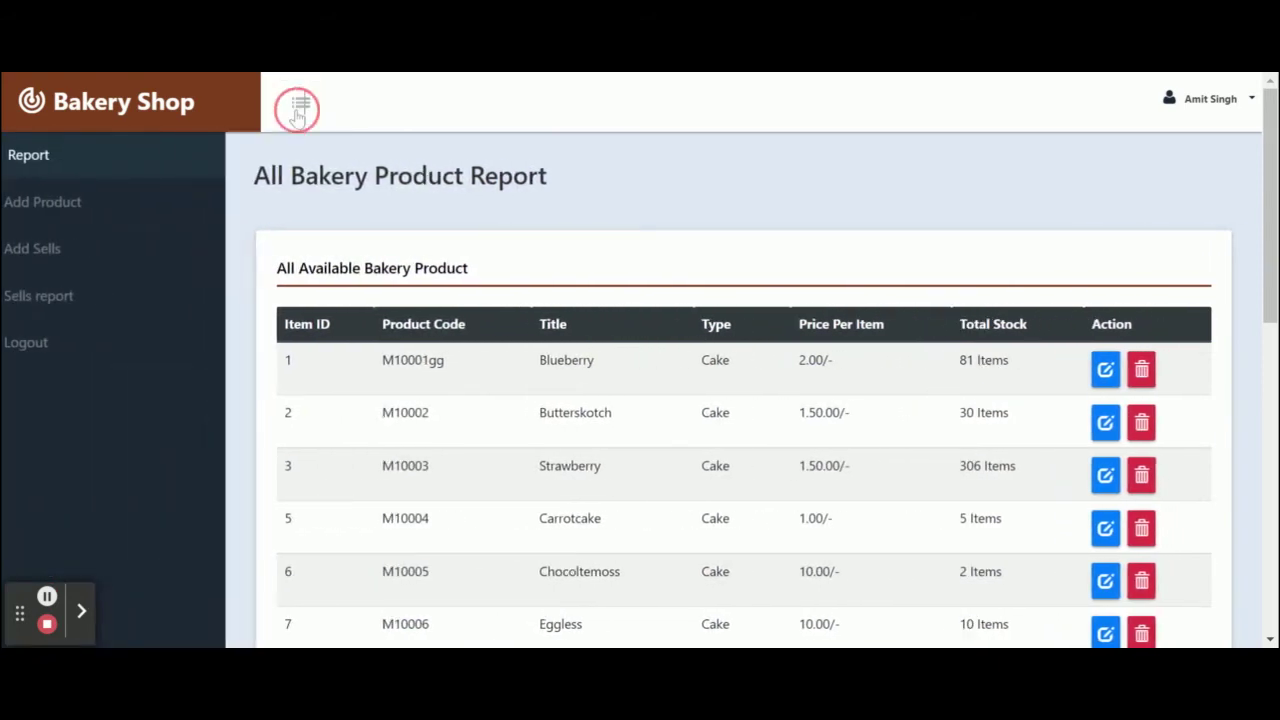
{"action": "left_click", "coordinate": [298, 108]}
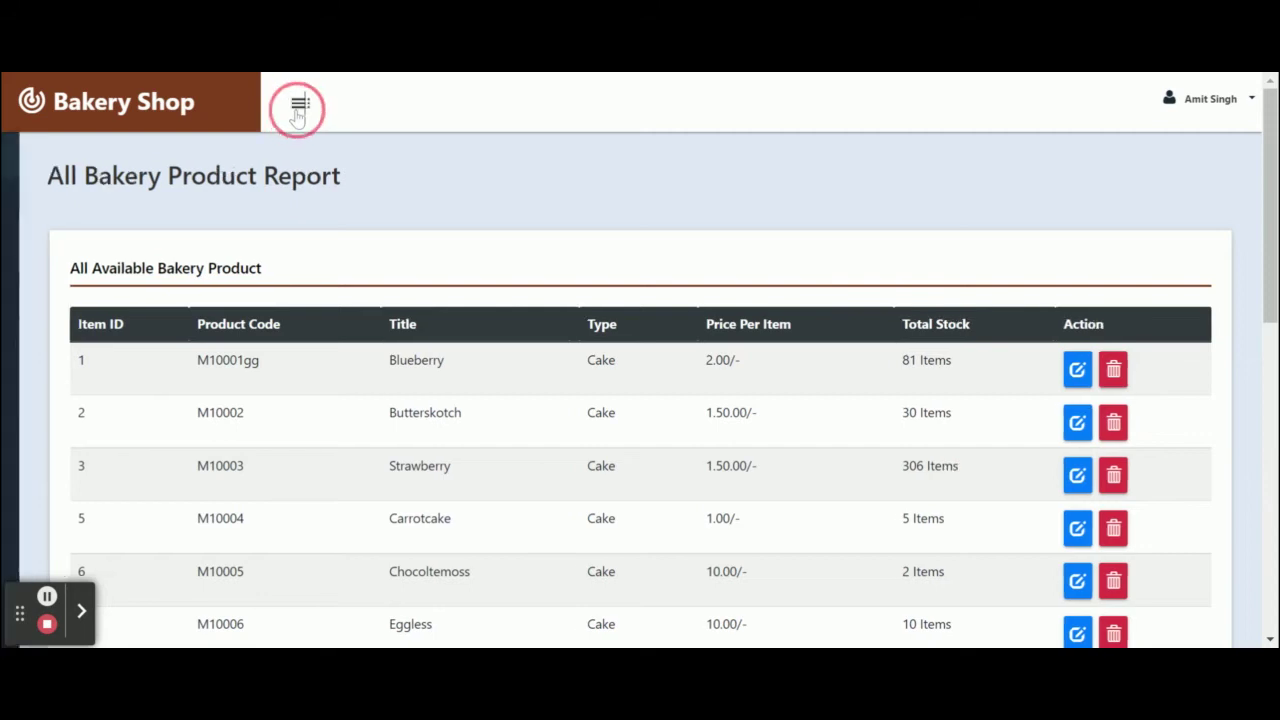
{"action": "left_click", "coordinate": [298, 108]}
{"action": "left_click", "coordinate": [298, 108]}
{"action": "scroll", "coordinate": [773, 578], "scroll_direction": "down", "scroll_amount": 3}
{"action": "scroll", "coordinate": [773, 578], "scroll_direction": "up", "scroll_amount": 3}
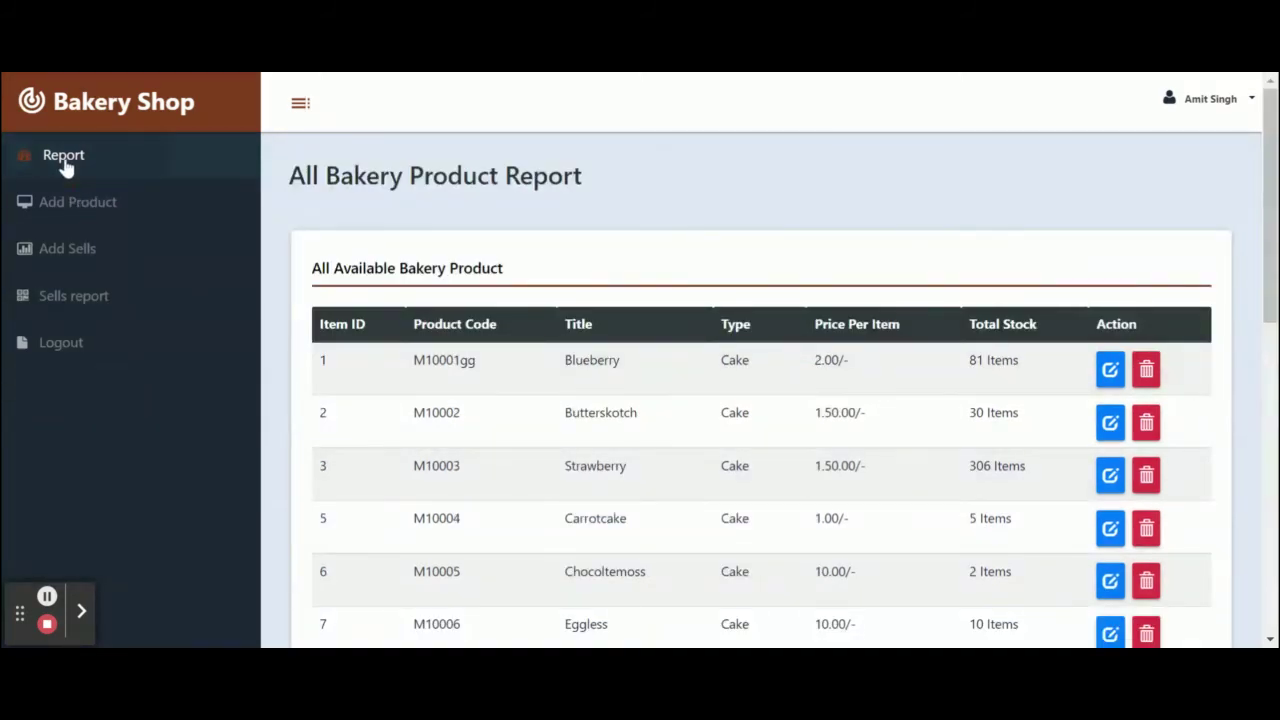
On the Add Product form, try product types Cake, Cookies, and finally Bread.
{"action": "left_click", "coordinate": [87, 218]}
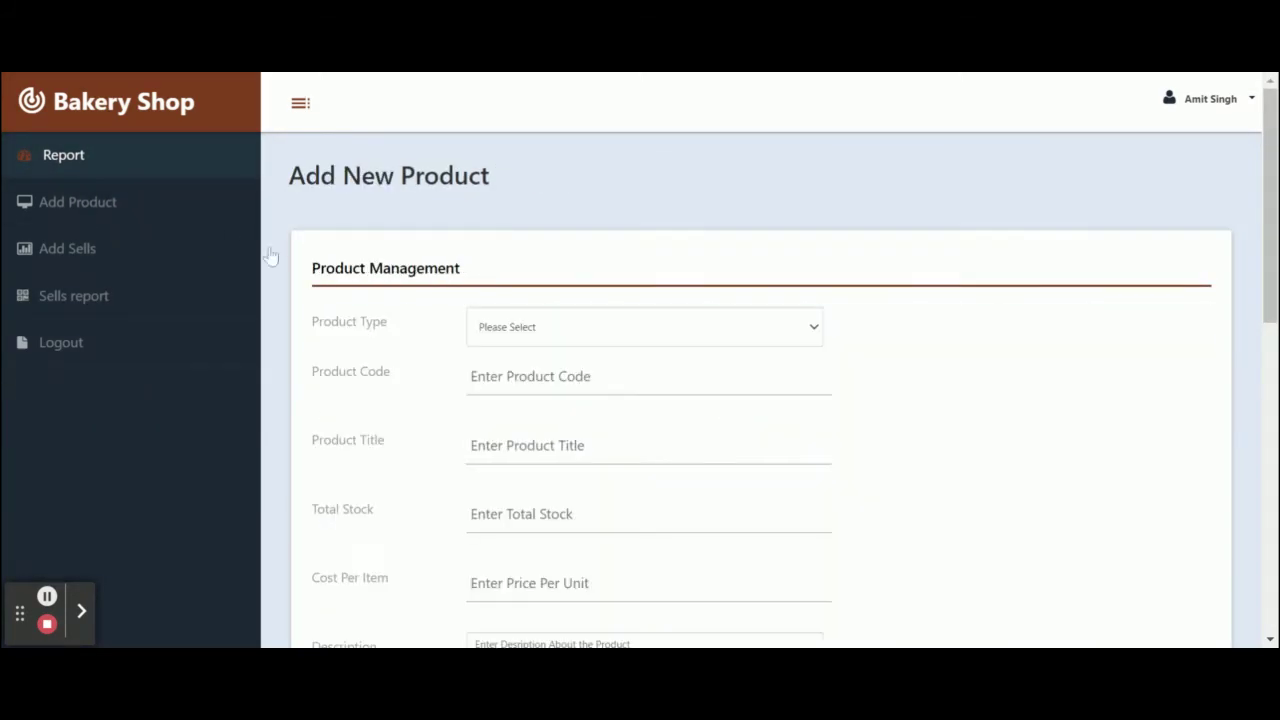
{"action": "scroll", "coordinate": [271, 257], "scroll_direction": "down", "scroll_amount": 3}
{"action": "scroll", "coordinate": [271, 257], "scroll_direction": "up", "scroll_amount": 2}
{"action": "left_click", "coordinate": [592, 277]}
{"action": "left_click", "coordinate": [560, 320]}
{"action": "left_click", "coordinate": [560, 280]}
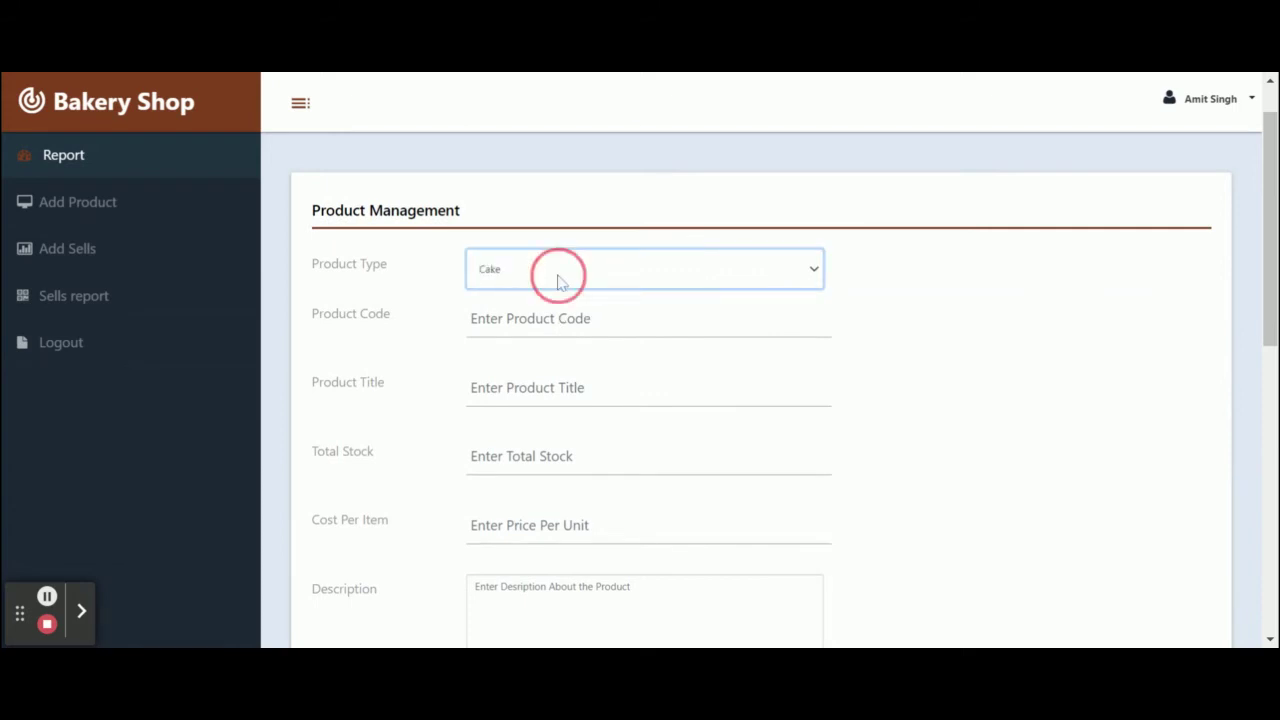
{"action": "left_click", "coordinate": [556, 300]}
{"action": "left_click", "coordinate": [558, 286]}
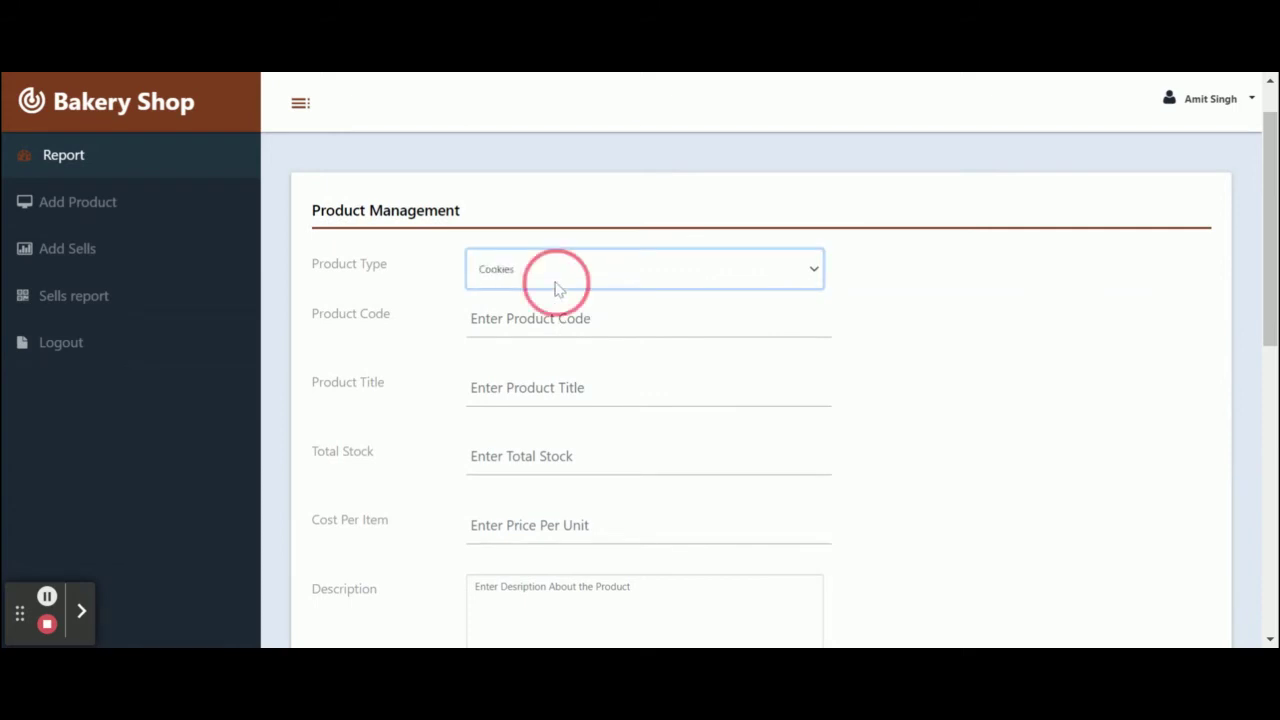
{"action": "left_click", "coordinate": [544, 356]}
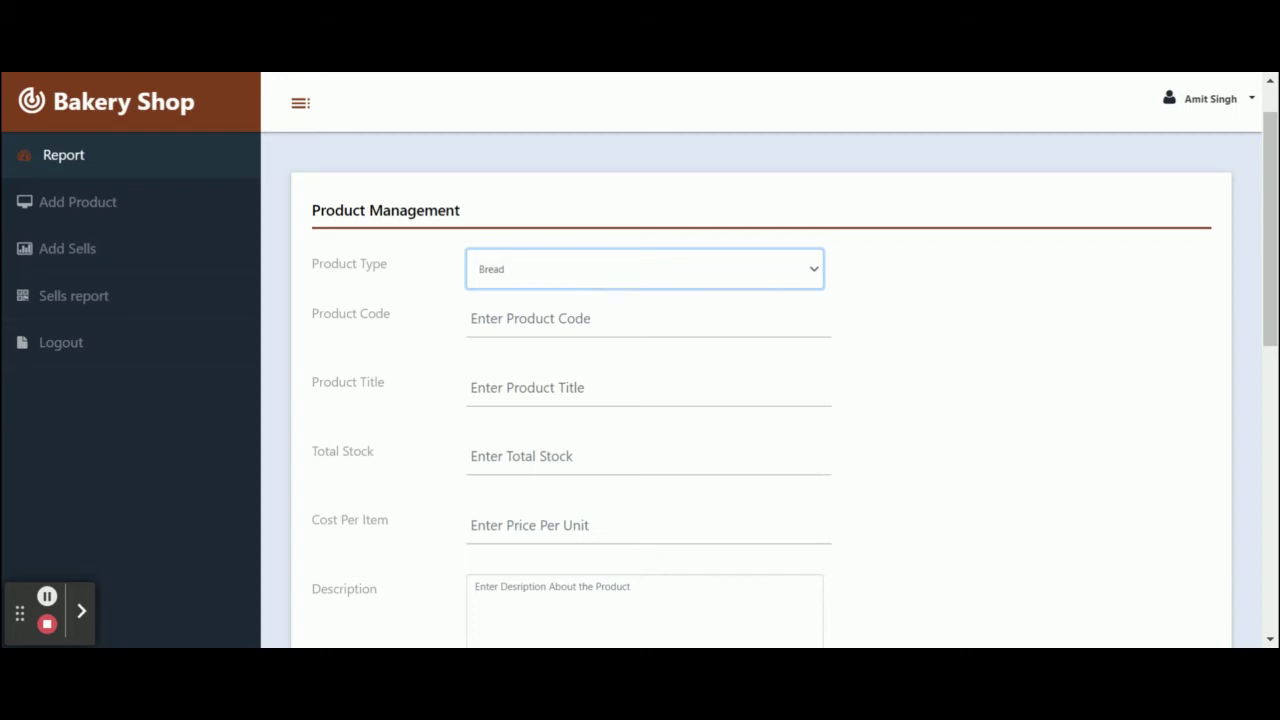
Leave the form unsaved and return to the All Bakery Product Report.
{"action": "scroll", "coordinate": [640, 400], "scroll_direction": "down", "scroll_amount": 1}
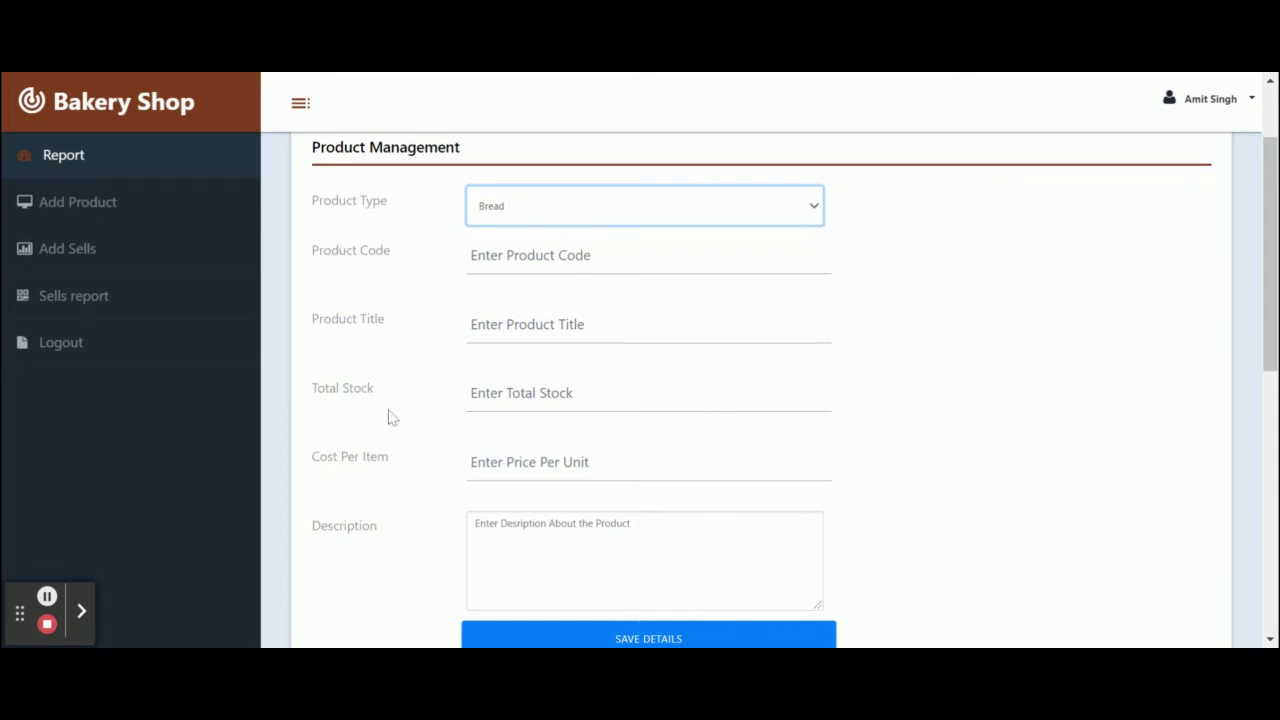
{"action": "left_click", "coordinate": [70, 166]}
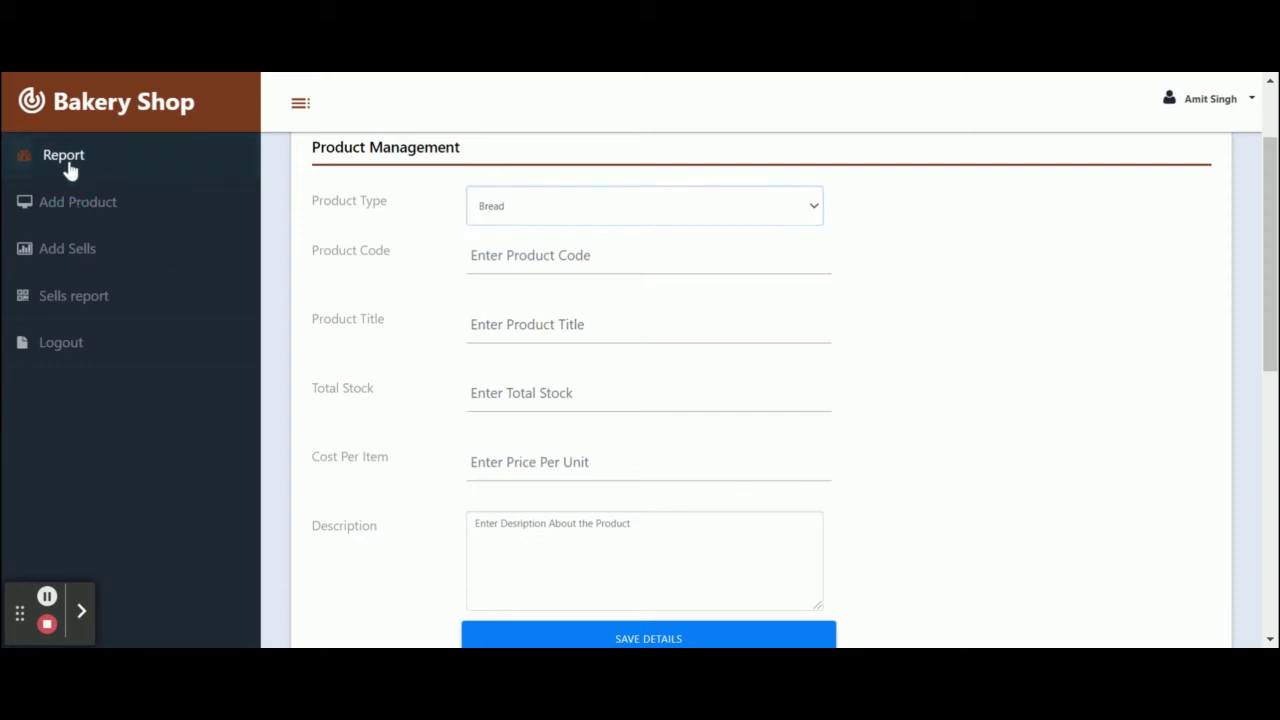
{"action": "scroll", "coordinate": [557, 363], "scroll_direction": "down", "scroll_amount": 3}
{"action": "scroll", "coordinate": [557, 366], "scroll_direction": "up", "scroll_amount": 3}
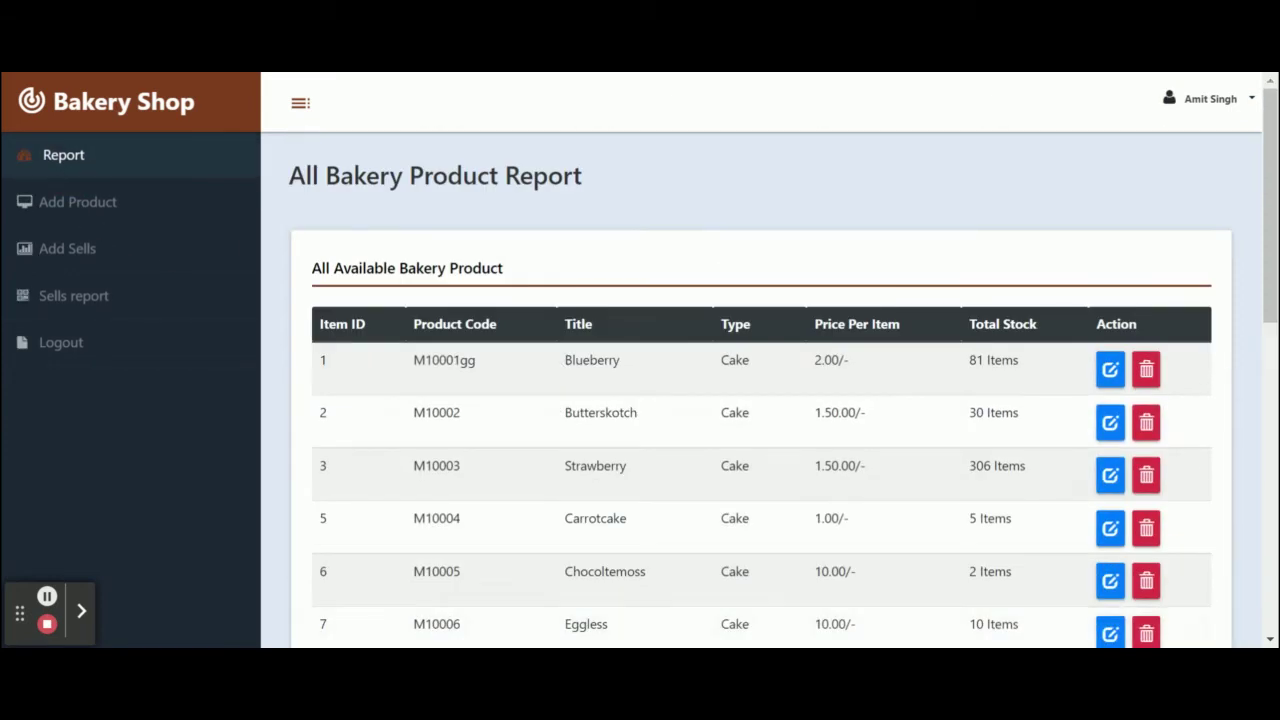
Resubmit the Blueberry product's details unchanged with UPDATE DETAILS.
{"action": "left_click", "coordinate": [1111, 371]}
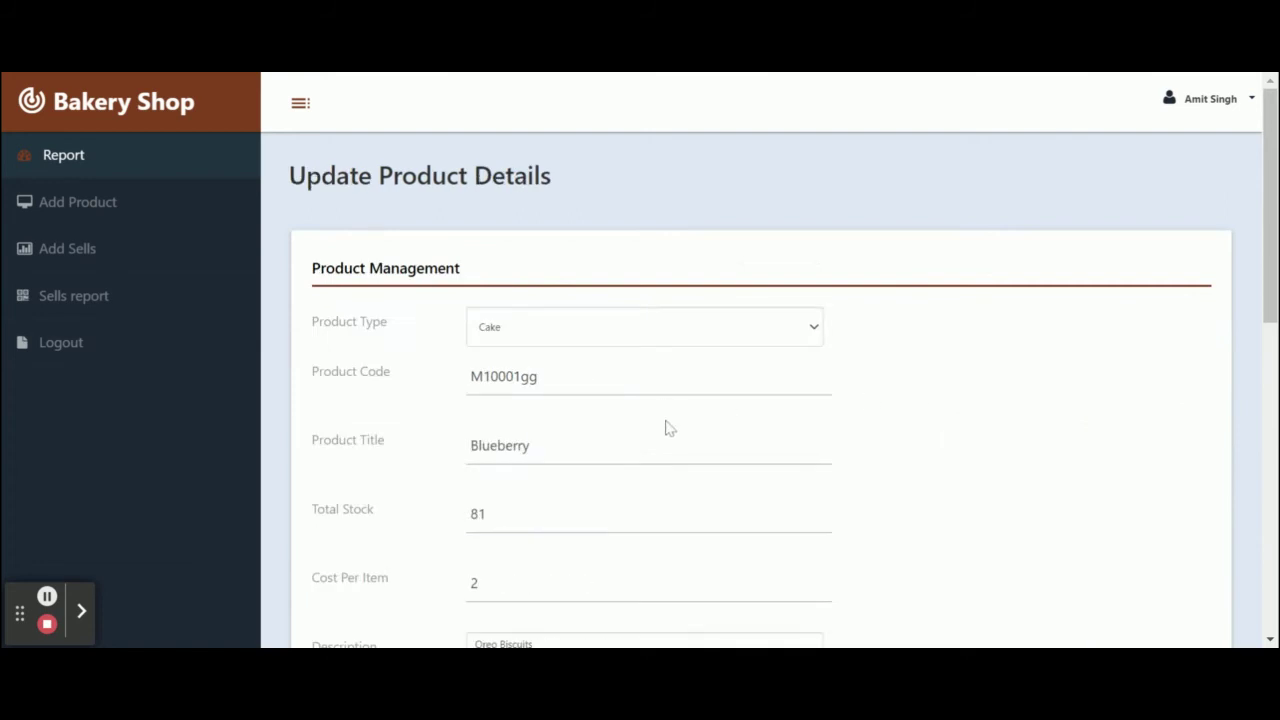
{"action": "scroll", "coordinate": [668, 427], "scroll_direction": "down", "scroll_amount": 4}
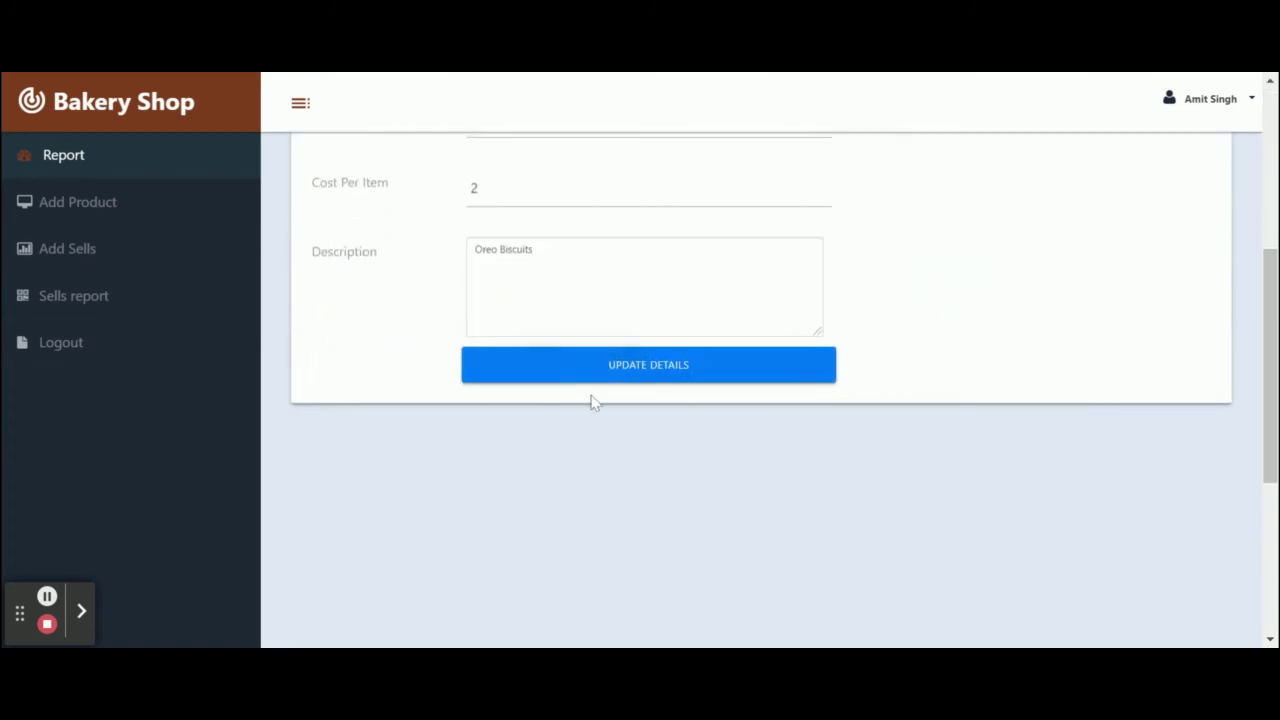
{"action": "left_click", "coordinate": [658, 376]}
{"action": "scroll", "coordinate": [834, 357], "scroll_direction": "up", "scroll_amount": 4}
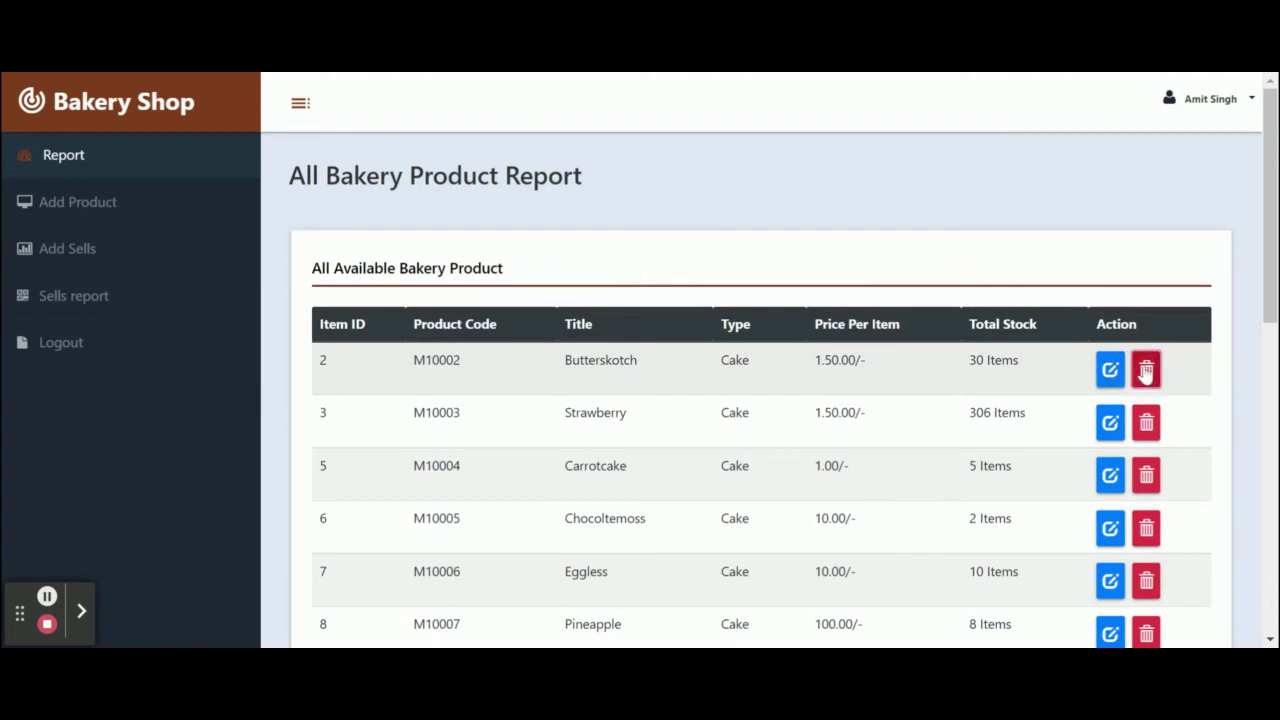
Delete the Butterscotch product from the product report.
{"action": "left_click", "coordinate": [1146, 370]}
{"action": "scroll", "coordinate": [400, 403], "scroll_direction": "down", "scroll_amount": 4}
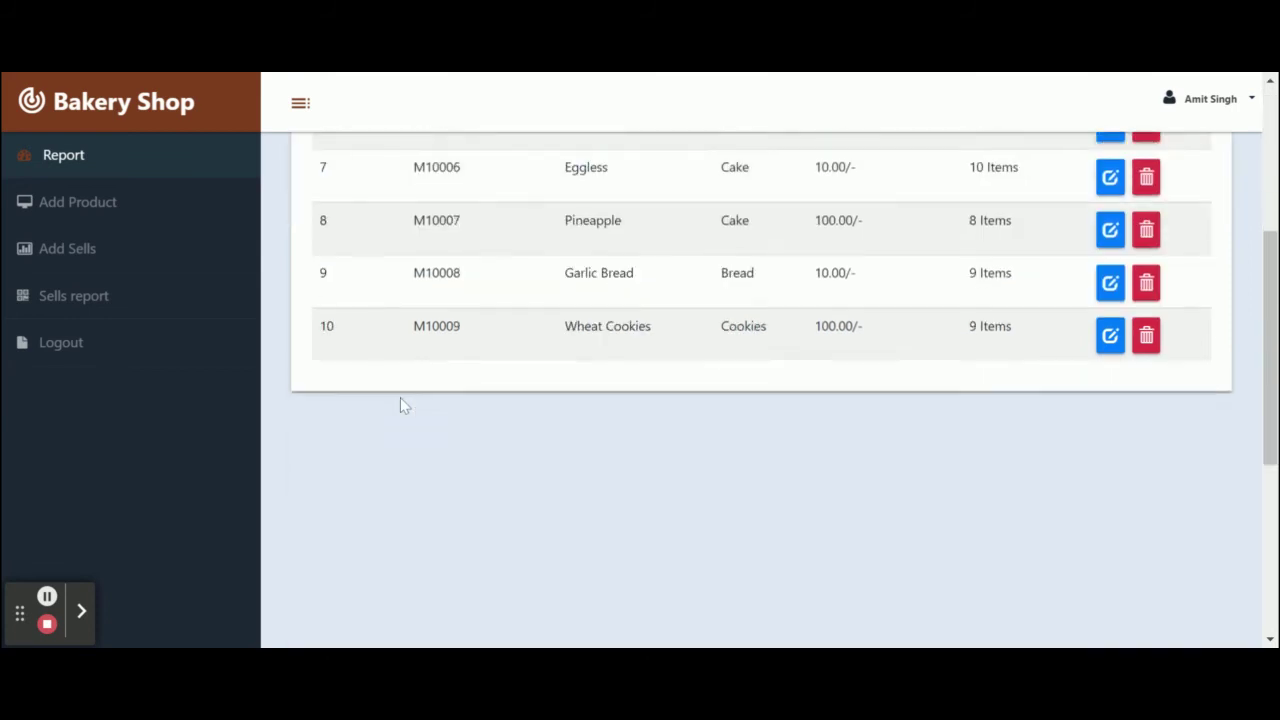
{"action": "scroll", "coordinate": [400, 403], "scroll_direction": "up", "scroll_amount": 4}
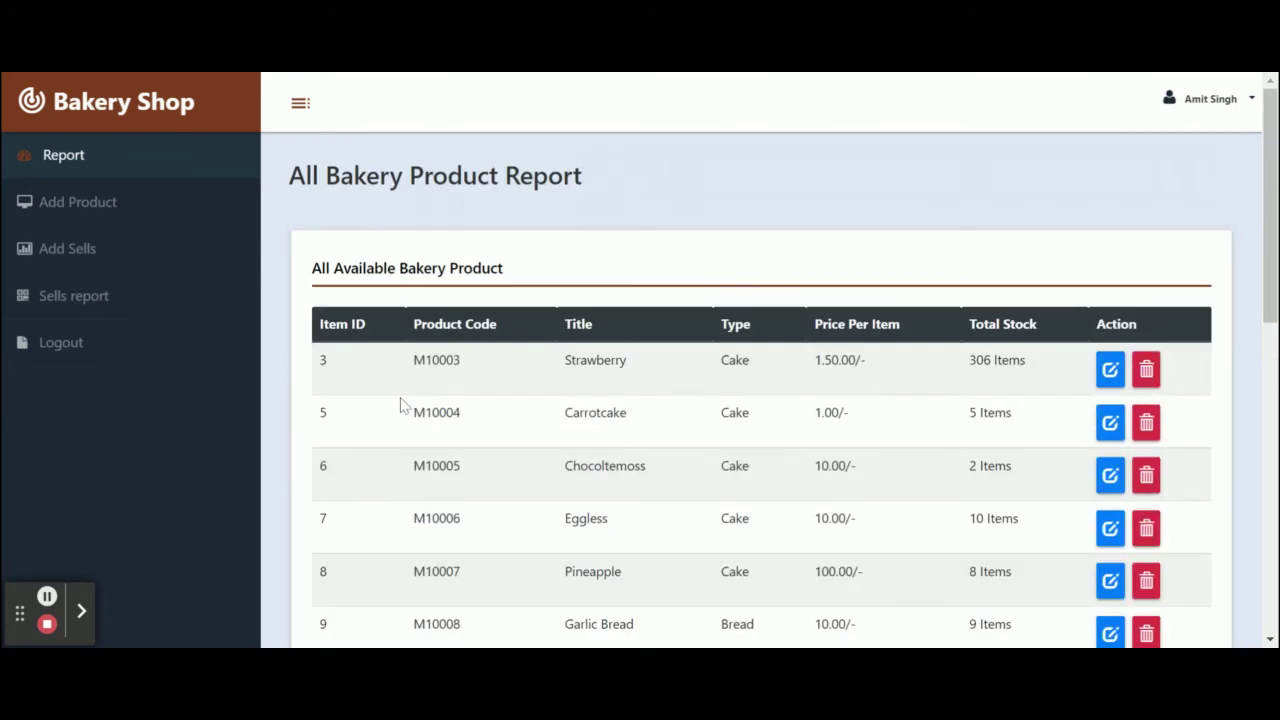
In Add Sells, enter the customer's name and mobile number and start the sale.
{"action": "left_click", "coordinate": [77, 249]}
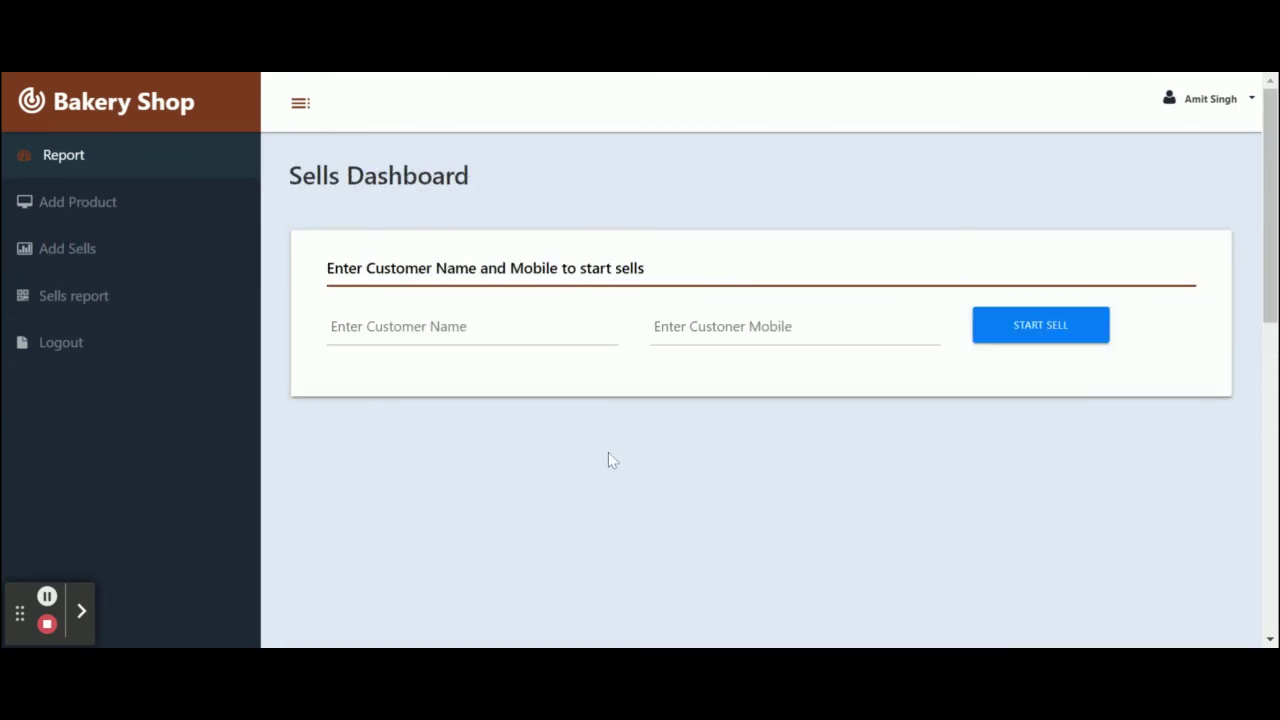
{"action": "left_click", "coordinate": [363, 323]}
{"action": "type", "text": "Kaushal"}
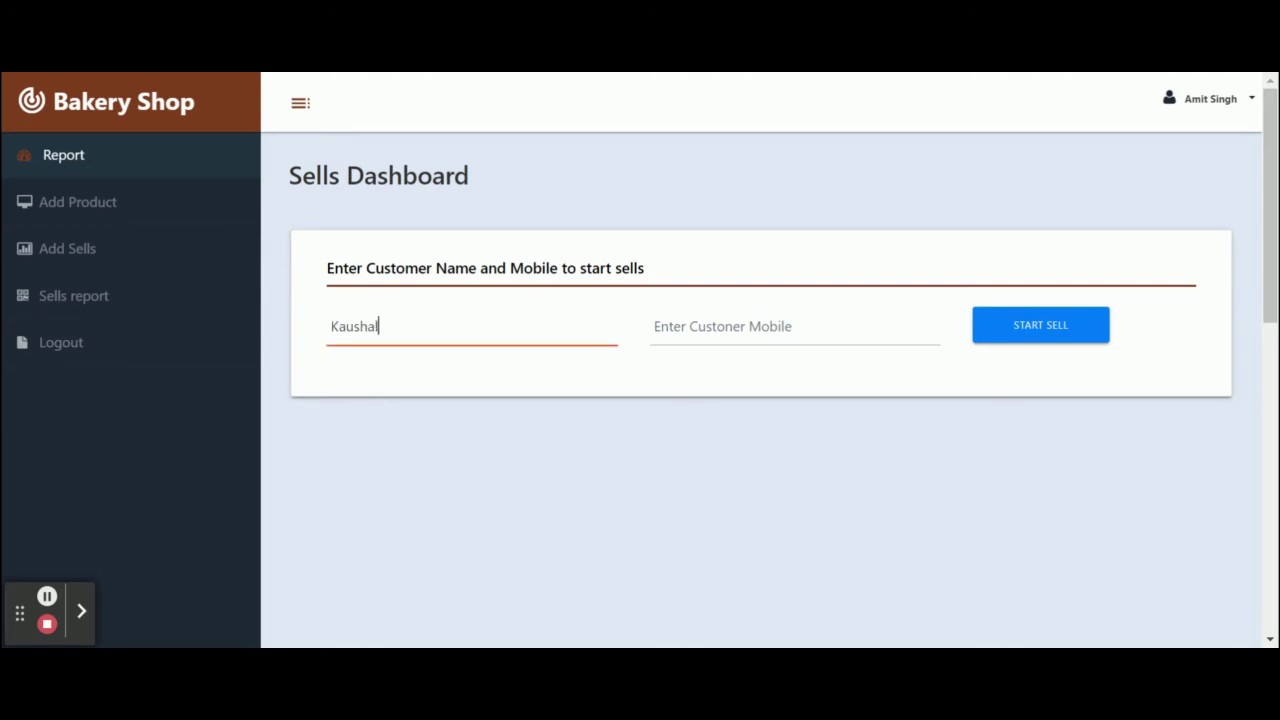
{"action": "left_click", "coordinate": [700, 326]}
{"action": "type", "text": "Kaushal"}
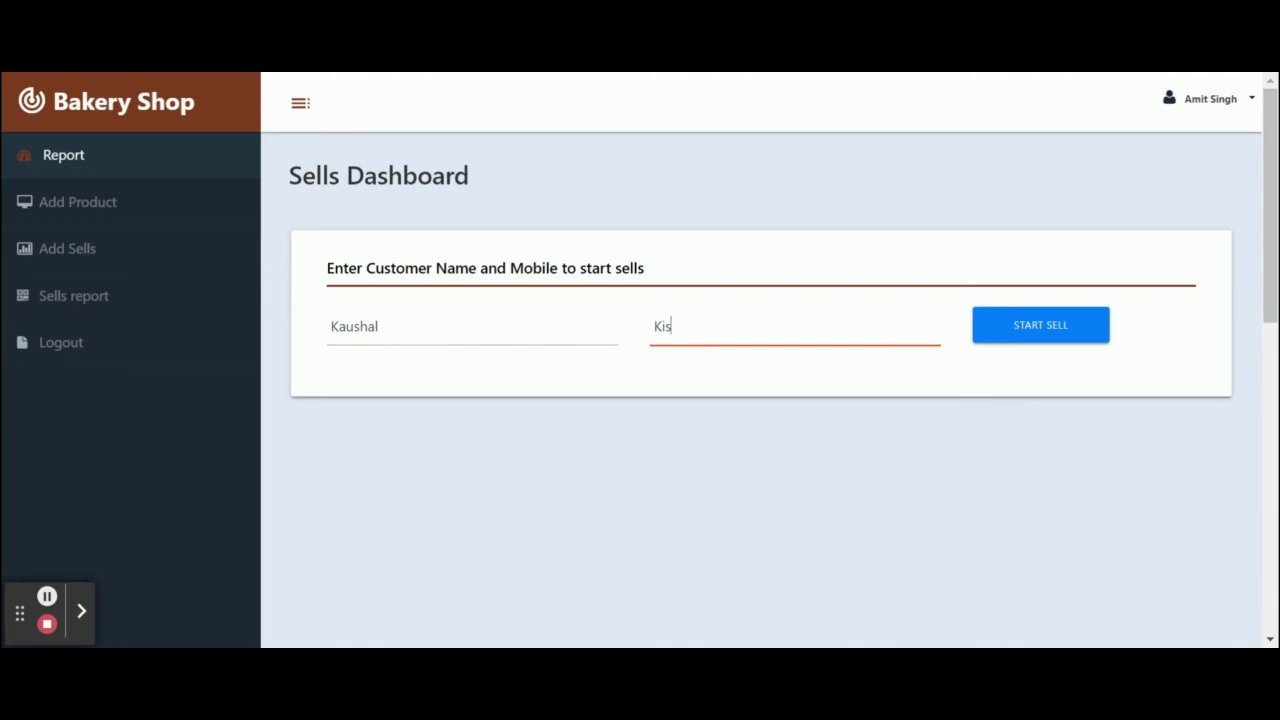
{"action": "key", "text": "BackSpace"}
{"action": "key", "text": "BackSpace"}
{"action": "key", "text": "BackSpace"}
{"action": "key", "text": "BackSpace"}
{"action": "left_click", "coordinate": [1040, 330]}
{"action": "scroll", "coordinate": [838, 418], "scroll_direction": "down", "scroll_amount": 1}
{"action": "scroll", "coordinate": [838, 418], "scroll_direction": "down", "scroll_amount": 2}
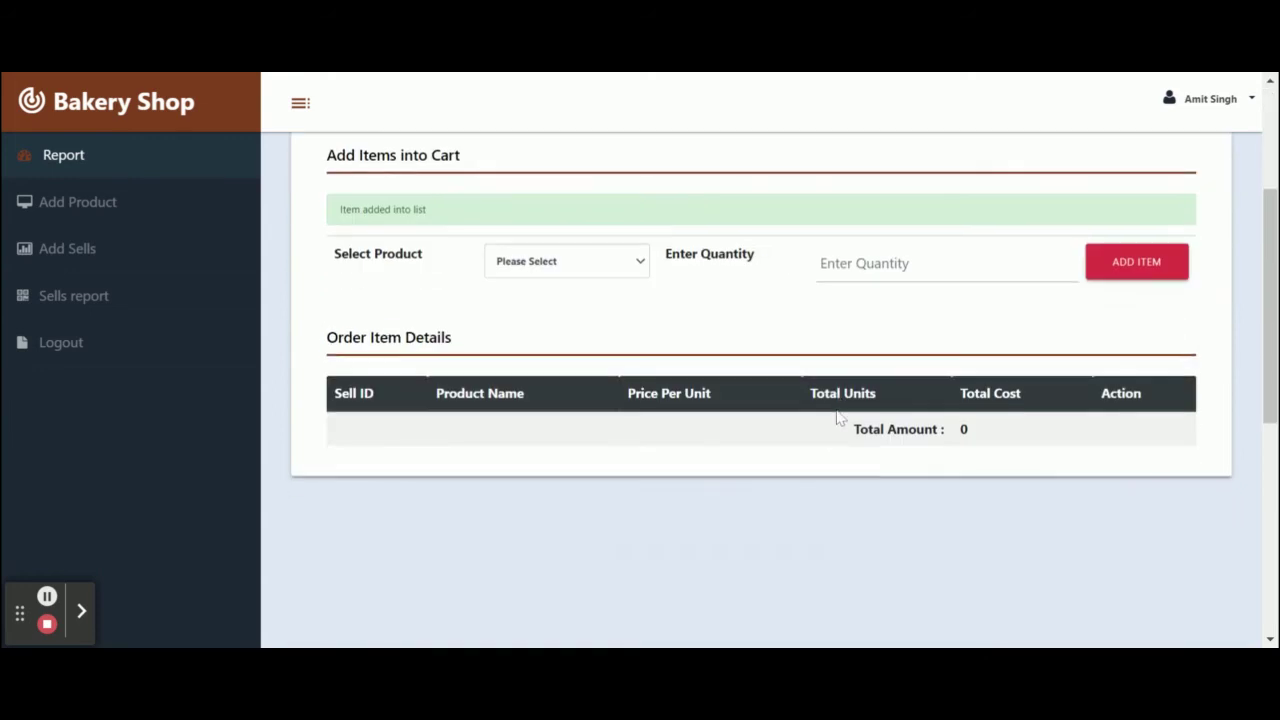
{"action": "scroll", "coordinate": [838, 418], "scroll_direction": "up", "scroll_amount": 1}
Add 1 Strawberry to the cart.
{"action": "left_click", "coordinate": [588, 366]}
{"action": "left_click", "coordinate": [583, 393]}
{"action": "left_click", "coordinate": [1060, 367]}
{"action": "type", "text": "1"}
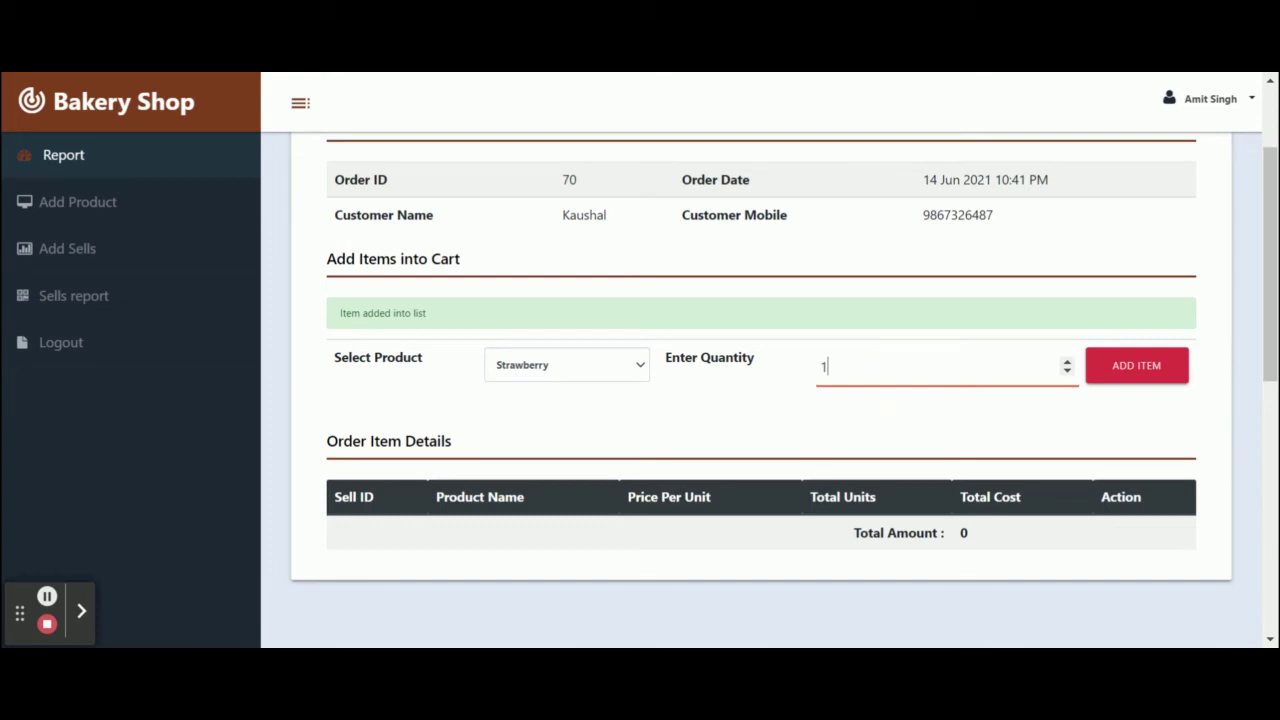
{"action": "left_click", "coordinate": [1146, 366]}
{"action": "scroll", "coordinate": [856, 422], "scroll_direction": "down", "scroll_amount": 3}
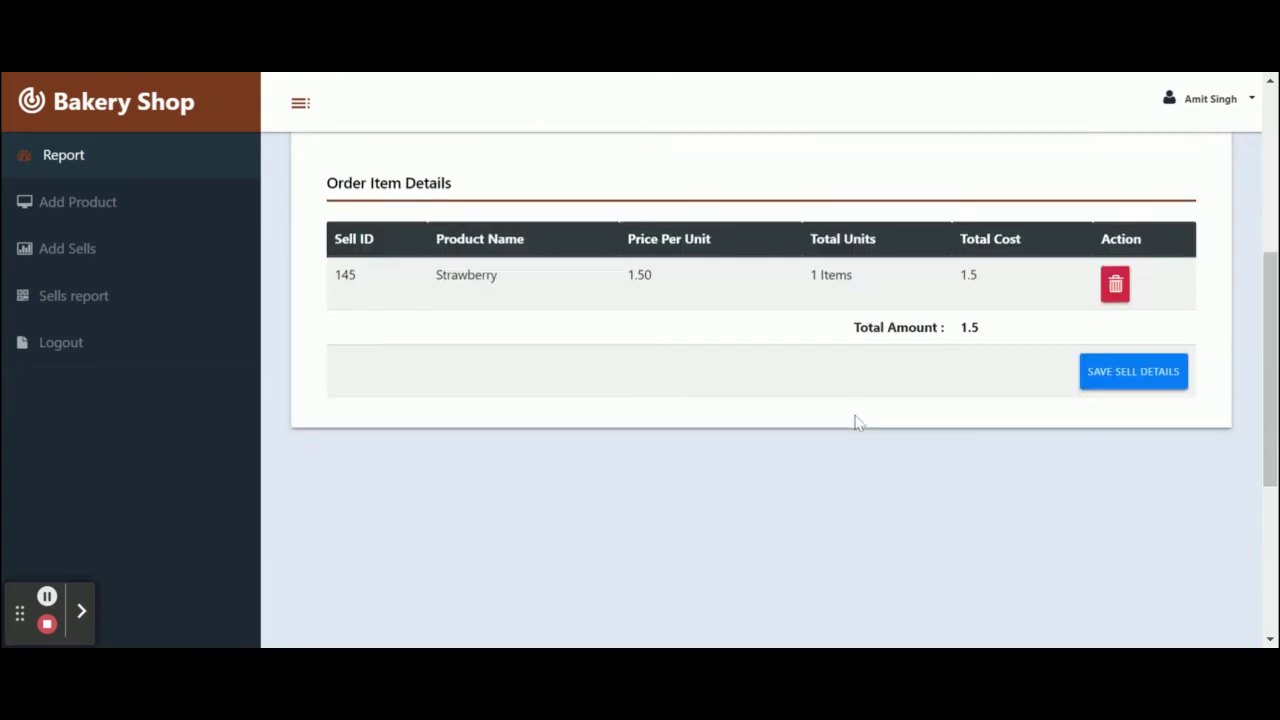
{"action": "scroll", "coordinate": [866, 349], "scroll_direction": "up", "scroll_amount": 1}
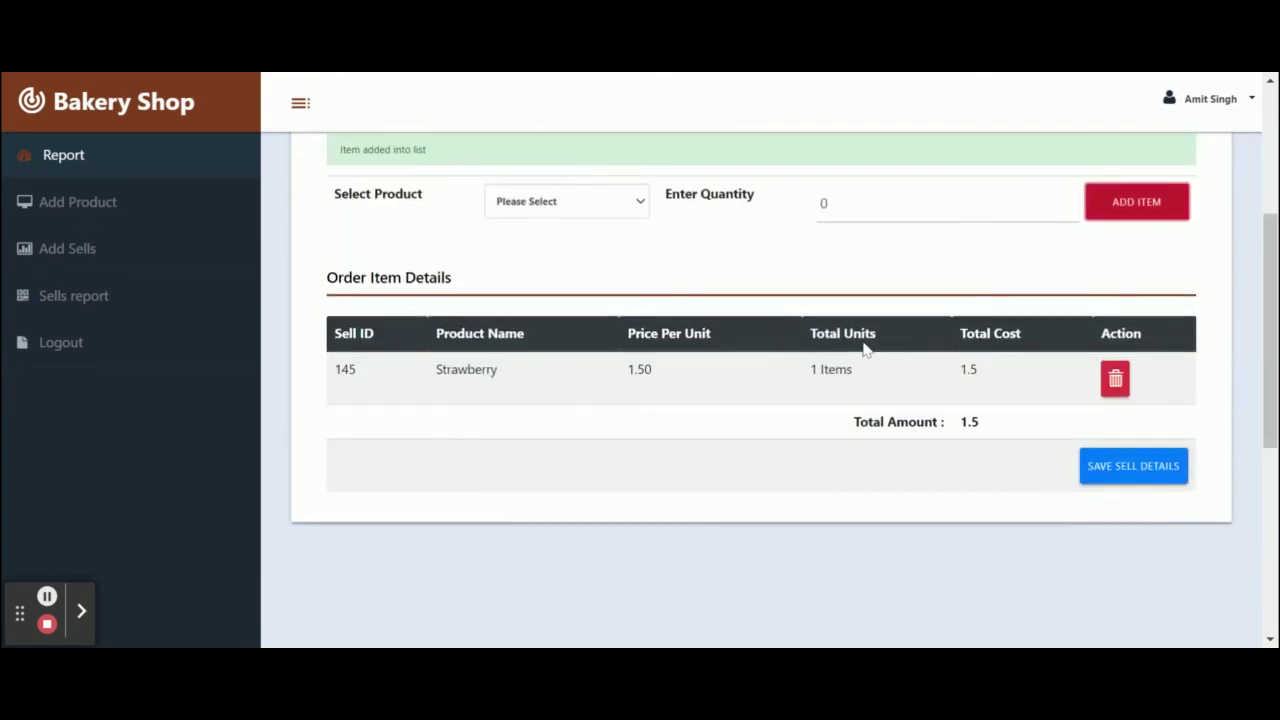
{"action": "scroll", "coordinate": [866, 349], "scroll_direction": "up", "scroll_amount": 1}
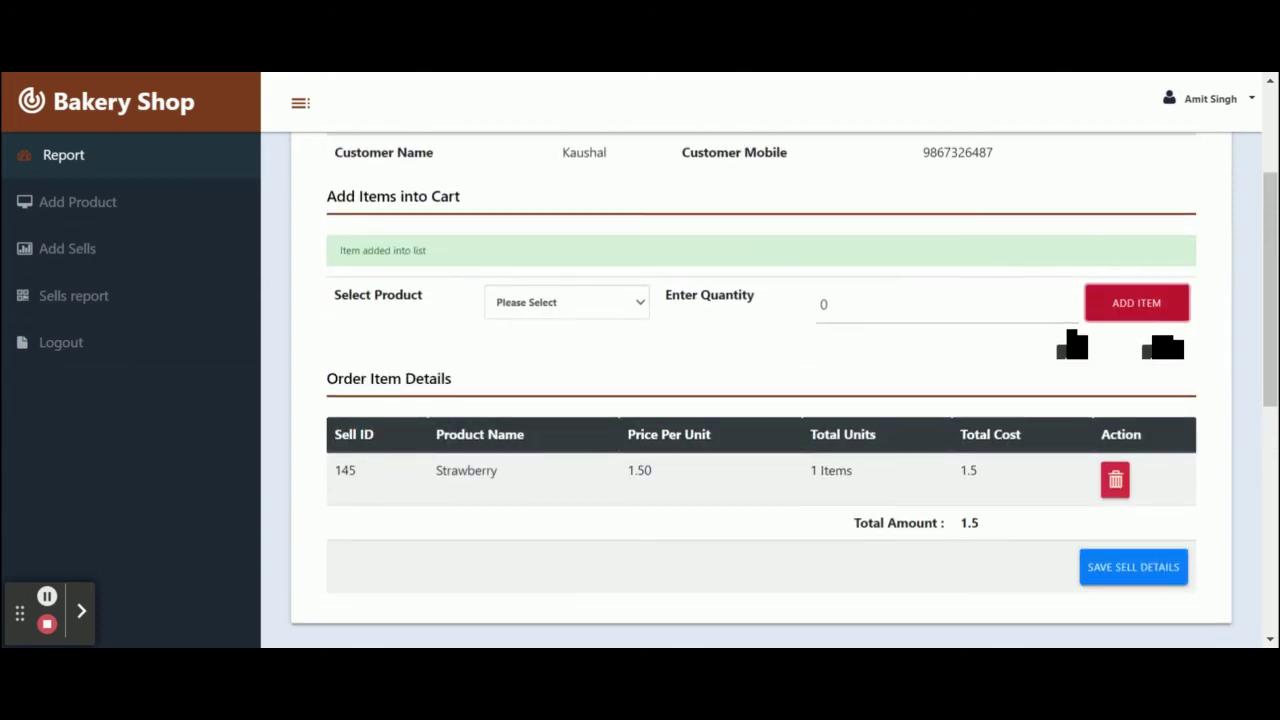
Add 2 Eggless to the cart.
{"action": "left_click", "coordinate": [551, 300]}
{"action": "left_click", "coordinate": [554, 326]}
{"action": "left_click", "coordinate": [855, 305]}
{"action": "key", "text": "BackSpace"}
{"action": "type", "text": "2"}
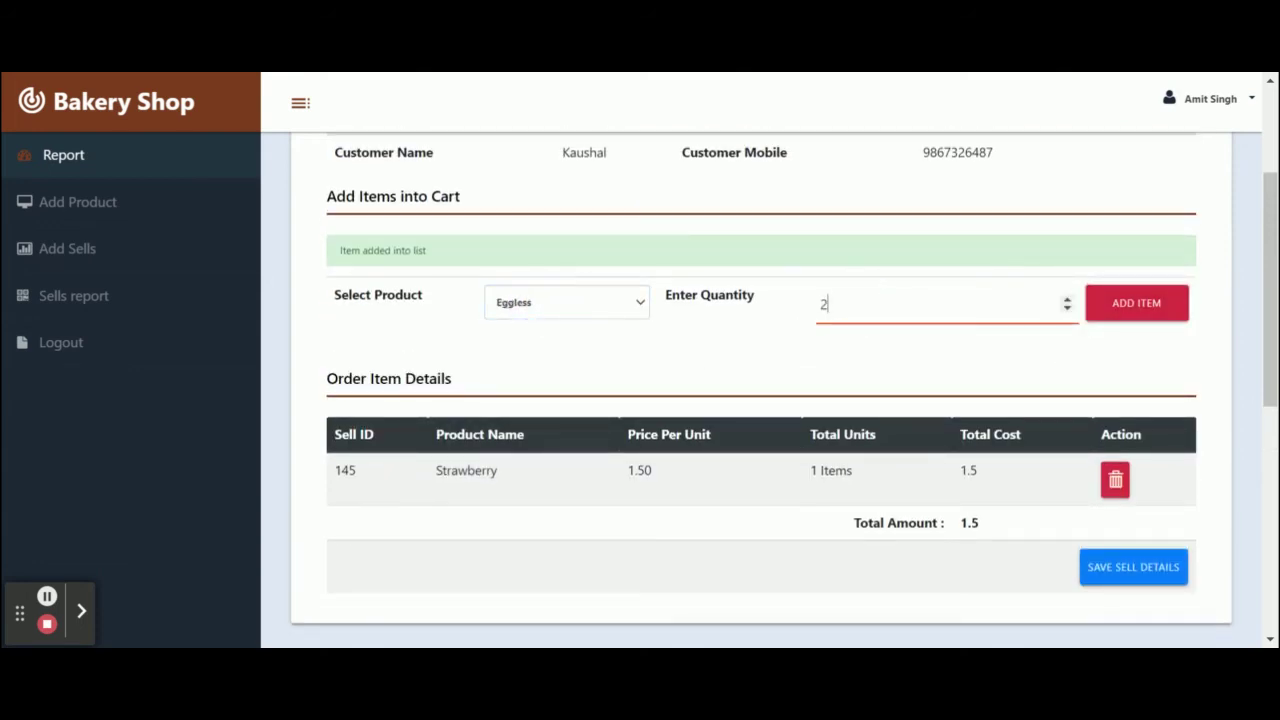
{"action": "left_click", "coordinate": [1119, 312]}
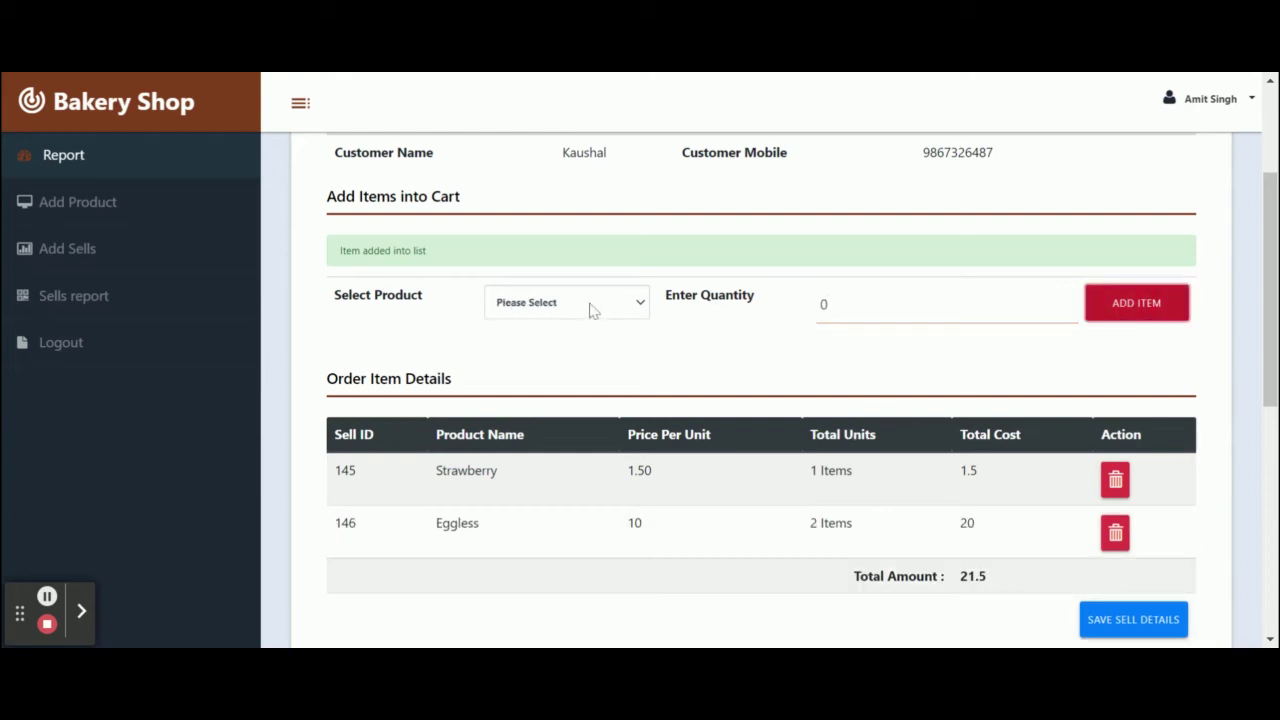
Add 2 Wheat Cookies to the cart, bringing the total to 221.5.
{"action": "left_click", "coordinate": [543, 440]}
{"action": "left_click", "coordinate": [838, 305]}
{"action": "type", "text": "2"}
{"action": "key", "text": "BackSpace"}
{"action": "key", "text": "BackSpace"}
{"action": "type", "text": "2"}
{"action": "left_click", "coordinate": [1132, 316]}
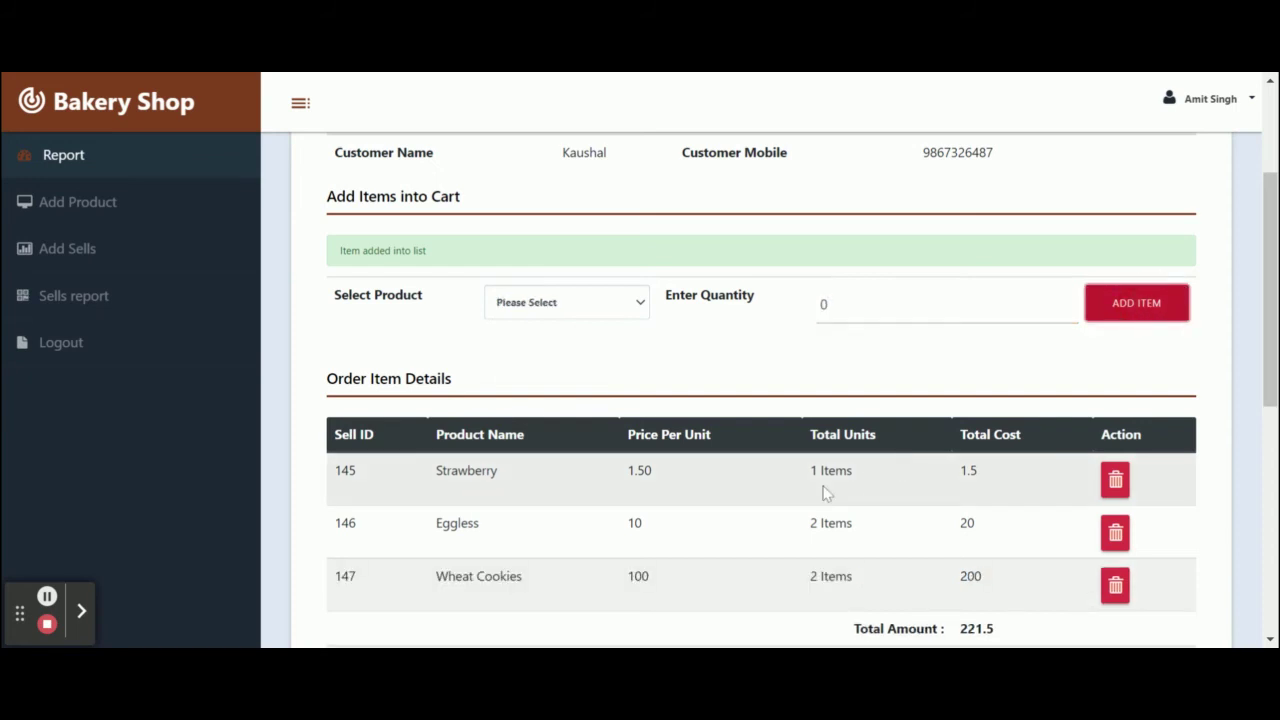
{"action": "scroll", "coordinate": [823, 491], "scroll_direction": "down", "scroll_amount": 2}
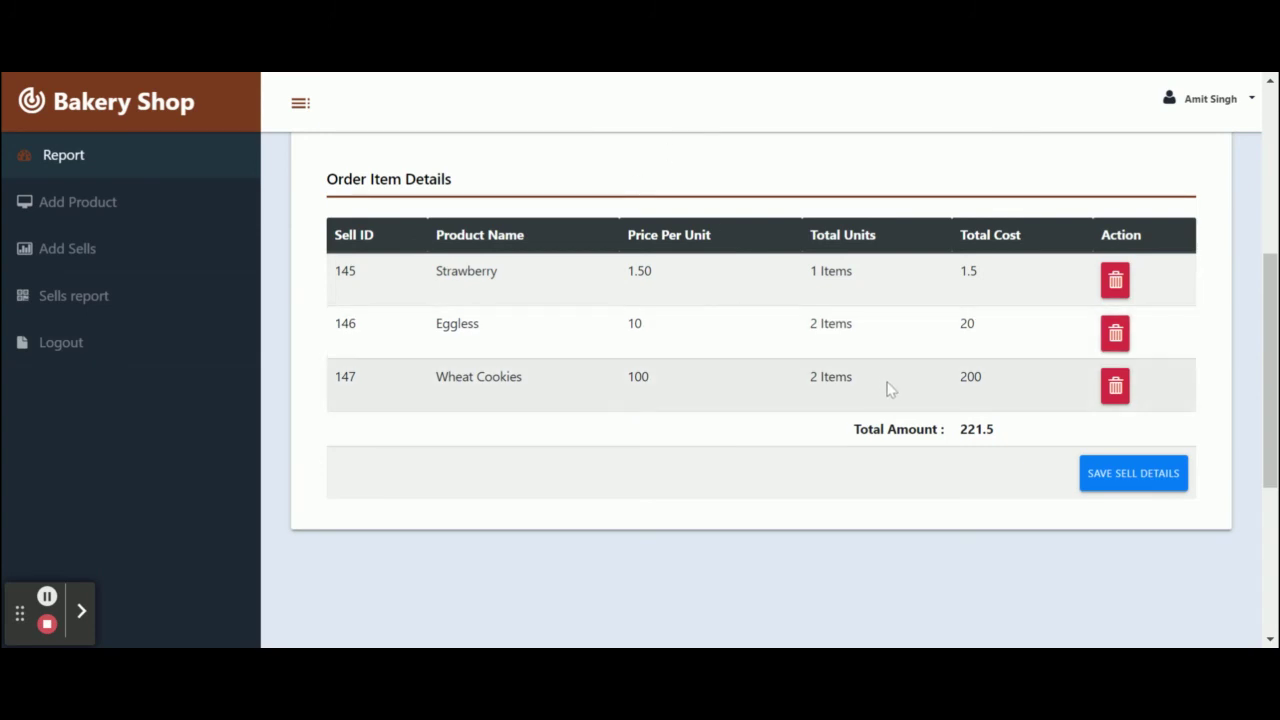
Remove the Wheat Cookies line and save the sale as order 70 totalling 21.5.
{"action": "left_click", "coordinate": [1115, 386]}
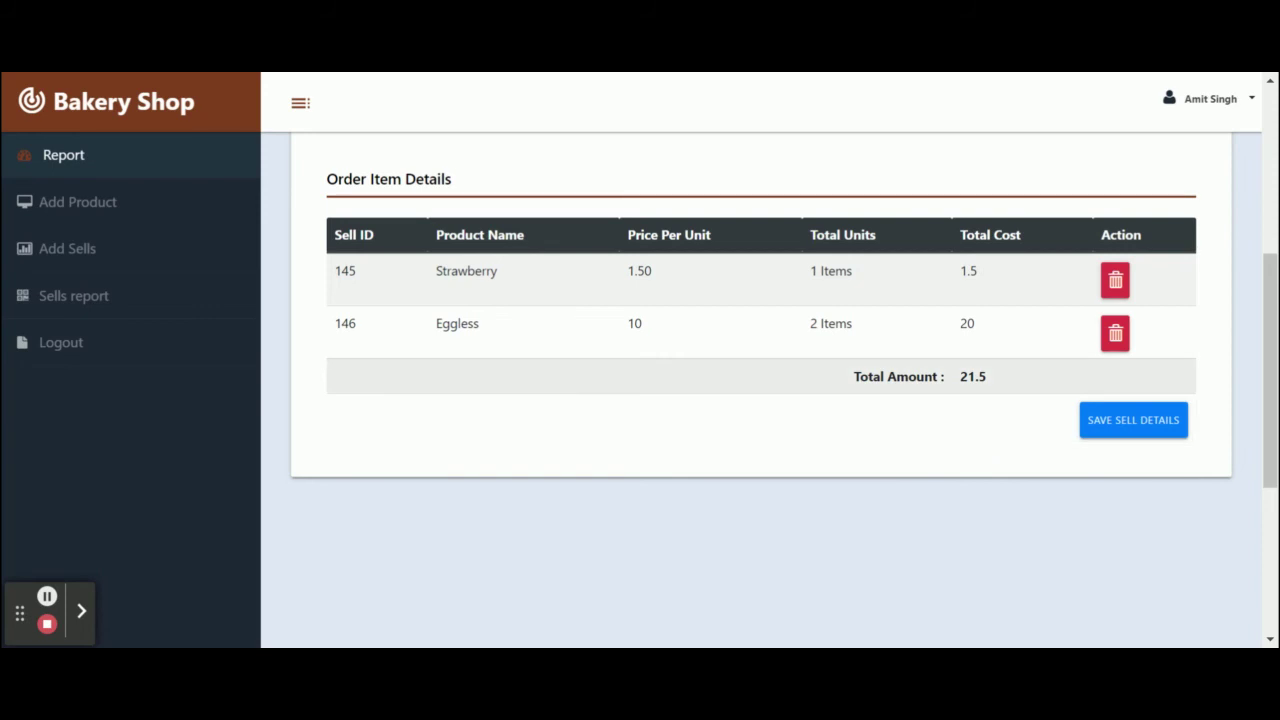
{"action": "left_click", "coordinate": [1140, 438]}
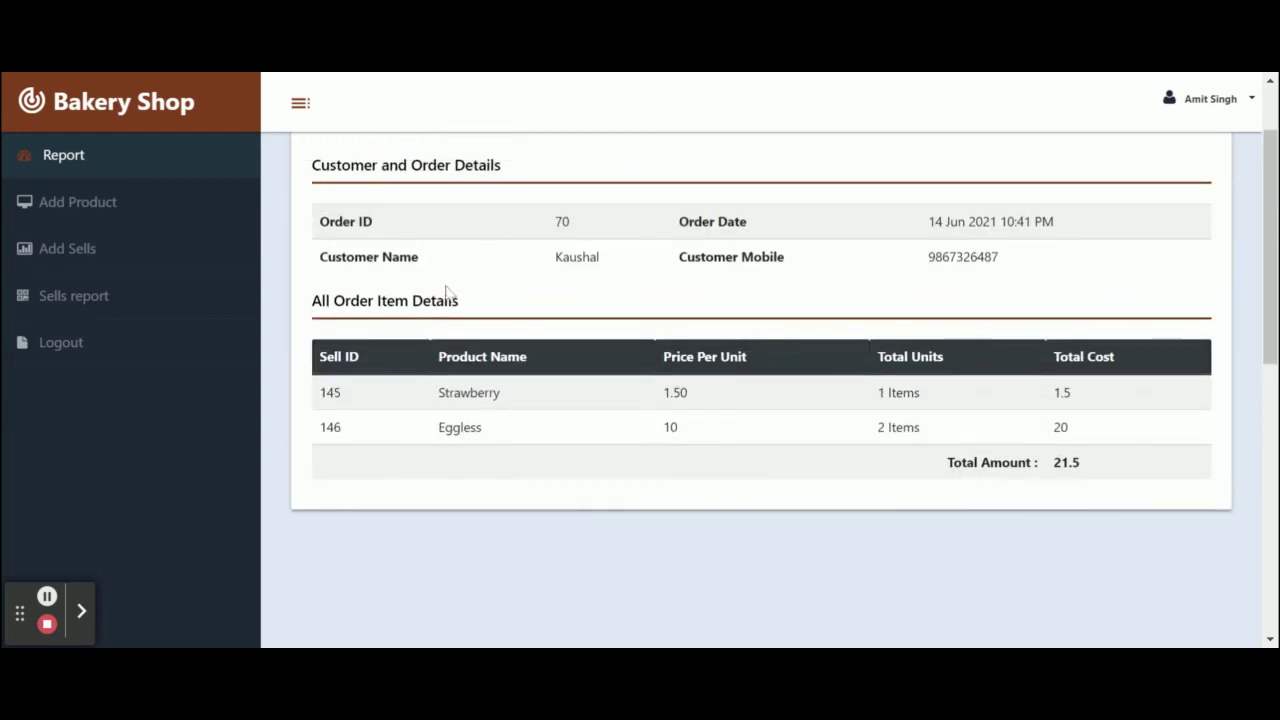
{"action": "scroll", "coordinate": [450, 292], "scroll_direction": "up", "scroll_amount": 1}
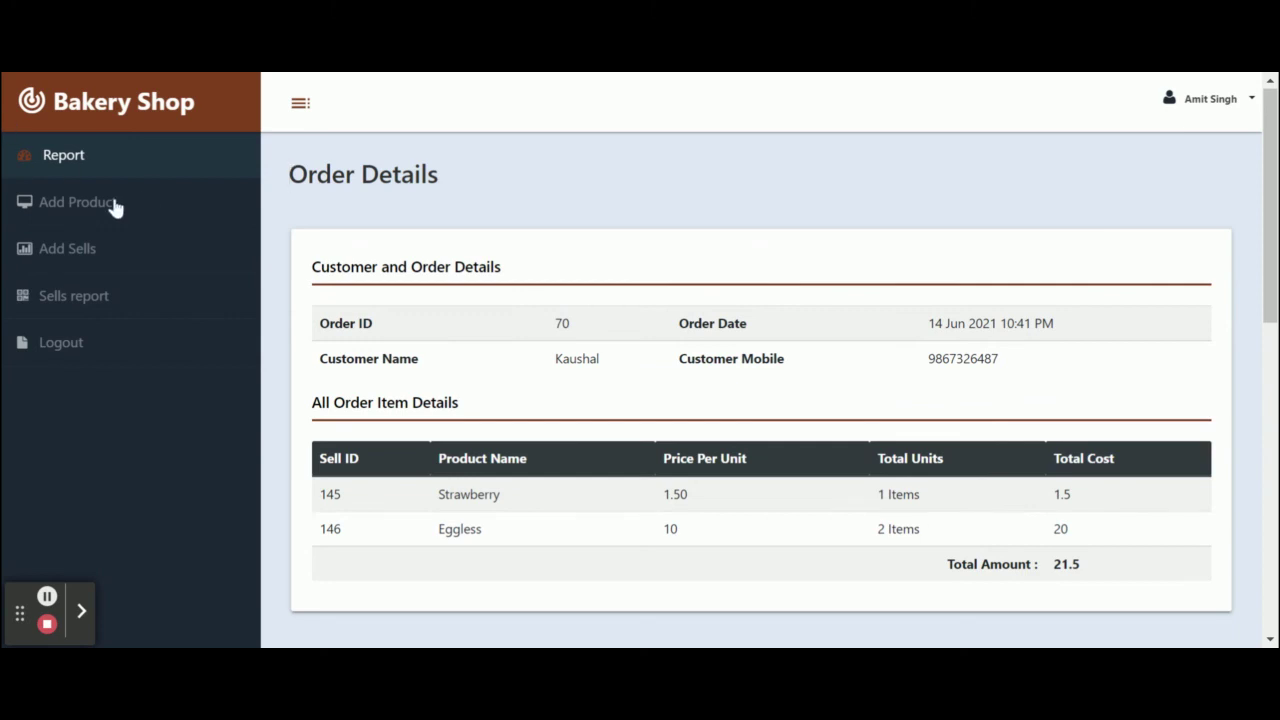
View order 70's details from the All Sells Report, then delete order 3.
{"action": "left_click", "coordinate": [71, 264]}
{"action": "left_click", "coordinate": [84, 304]}
{"action": "scroll", "coordinate": [1211, 600], "scroll_direction": "down", "scroll_amount": 4}
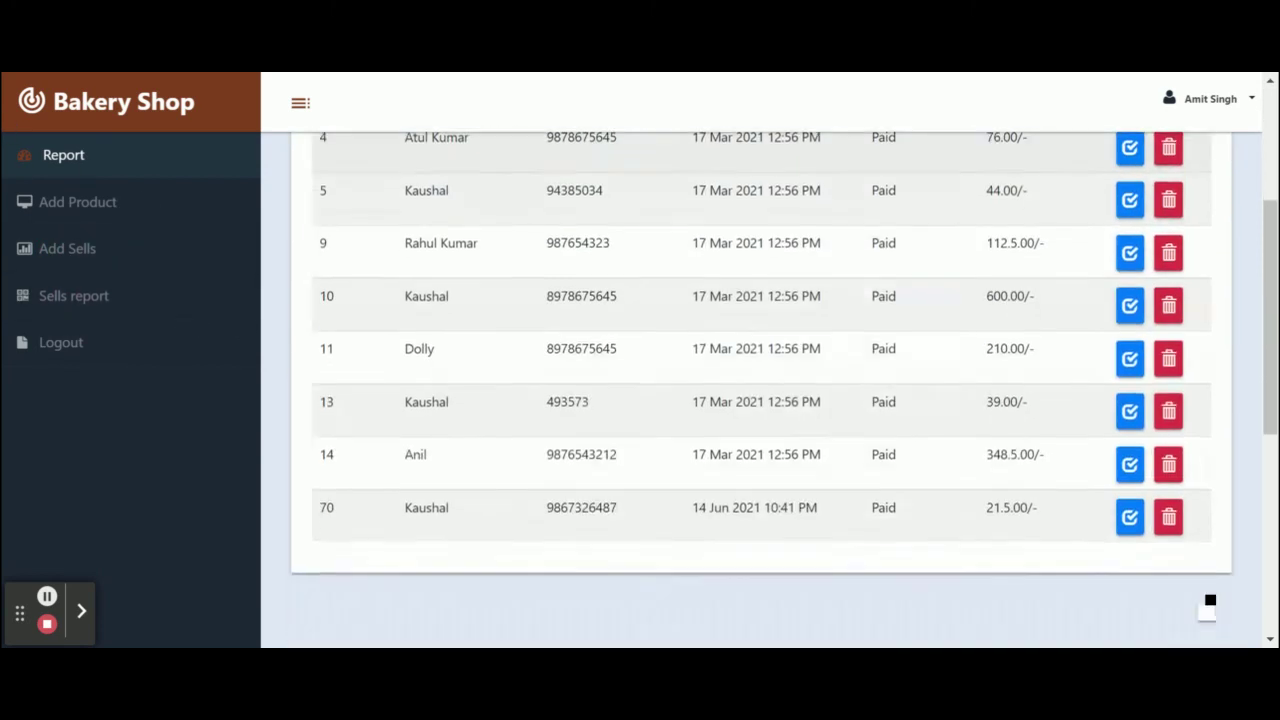
{"action": "scroll", "coordinate": [1234, 606], "scroll_direction": "up", "scroll_amount": 4}
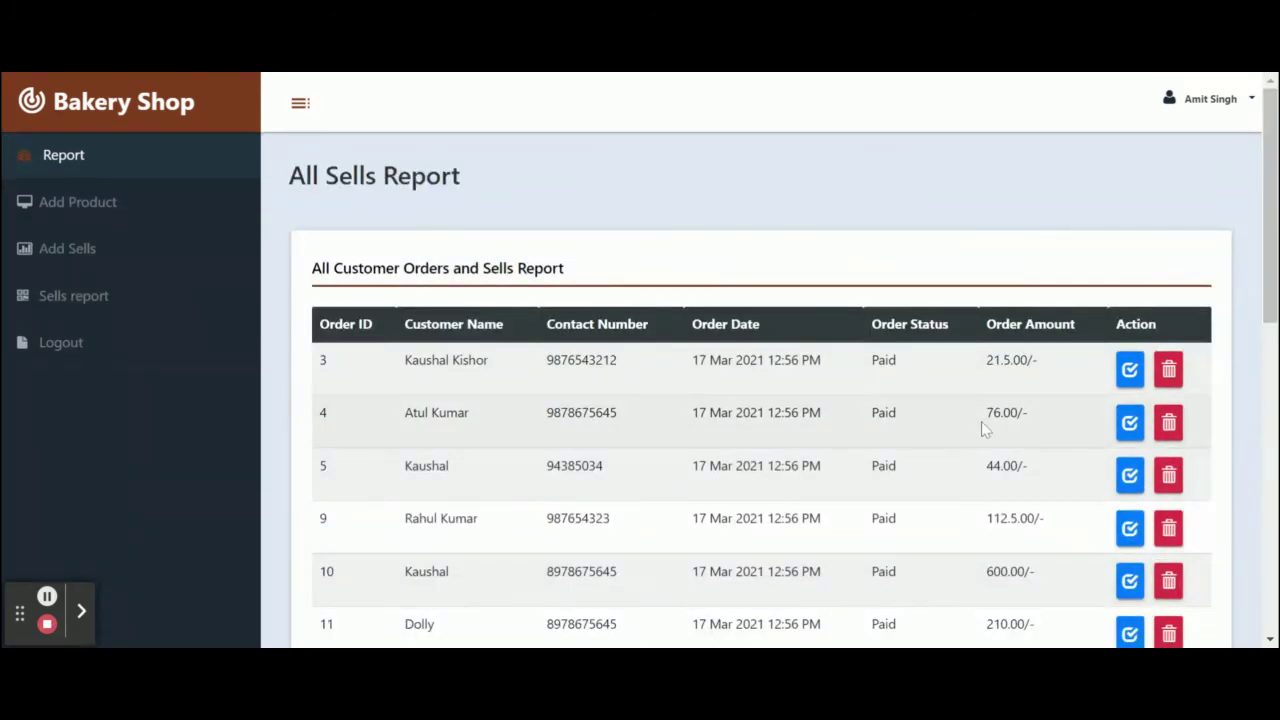
{"action": "scroll", "coordinate": [917, 405], "scroll_direction": "down", "scroll_amount": 4}
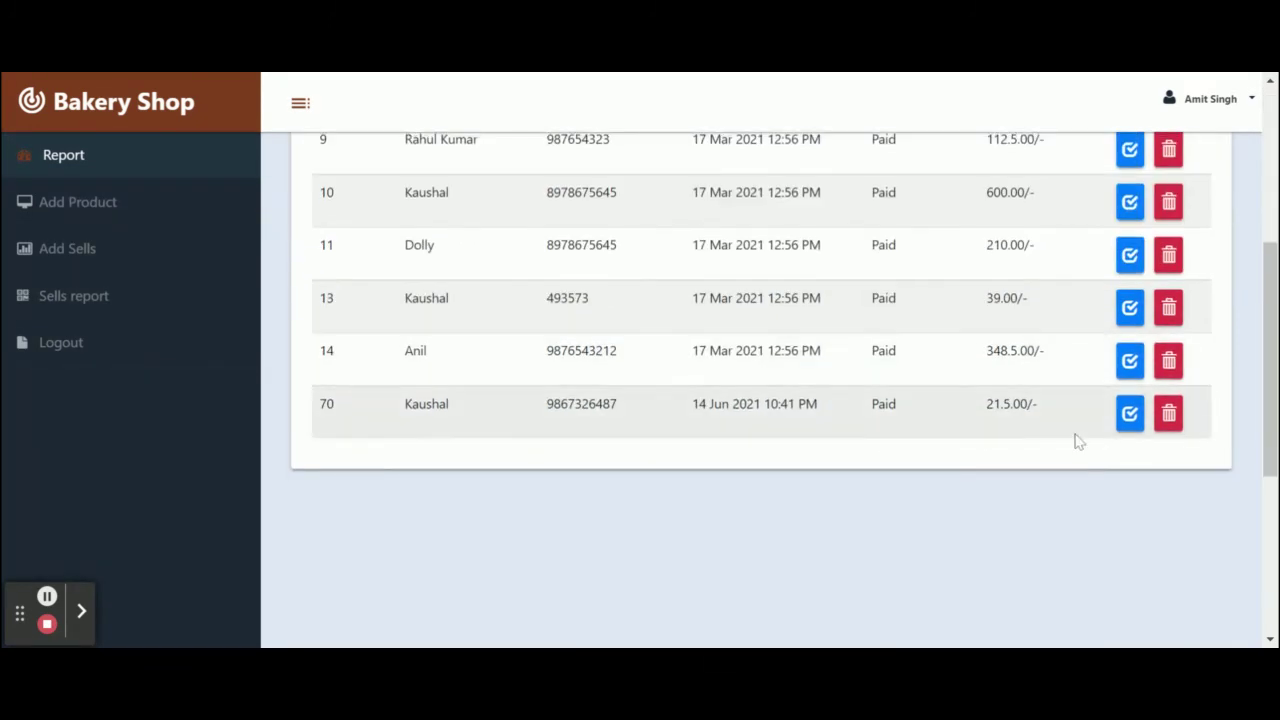
{"action": "left_click", "coordinate": [1130, 414]}
{"action": "scroll", "coordinate": [791, 414], "scroll_direction": "down", "scroll_amount": 4}
{"action": "scroll", "coordinate": [791, 414], "scroll_direction": "up", "scroll_amount": 4}
{"action": "left_click", "coordinate": [95, 302]}
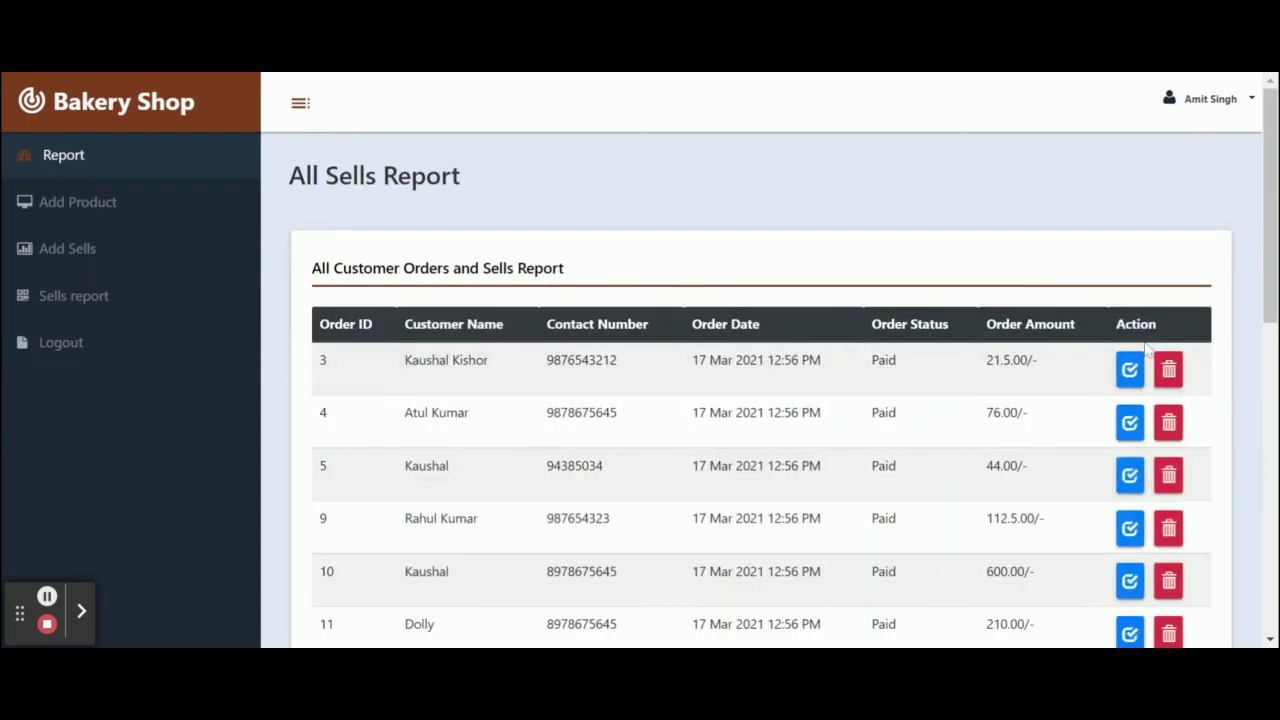
{"action": "left_click", "coordinate": [1167, 372]}
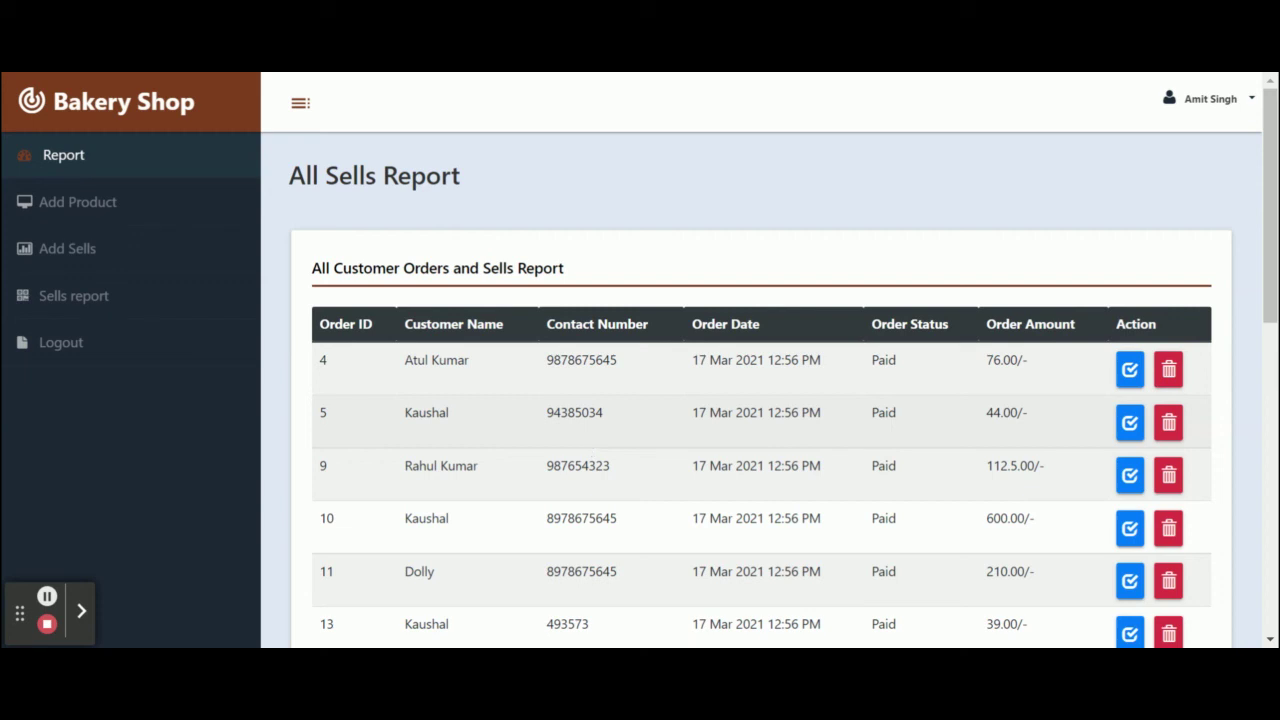
Log out from the account dropdown and sign back in as admin.
{"action": "left_click", "coordinate": [1244, 108]}
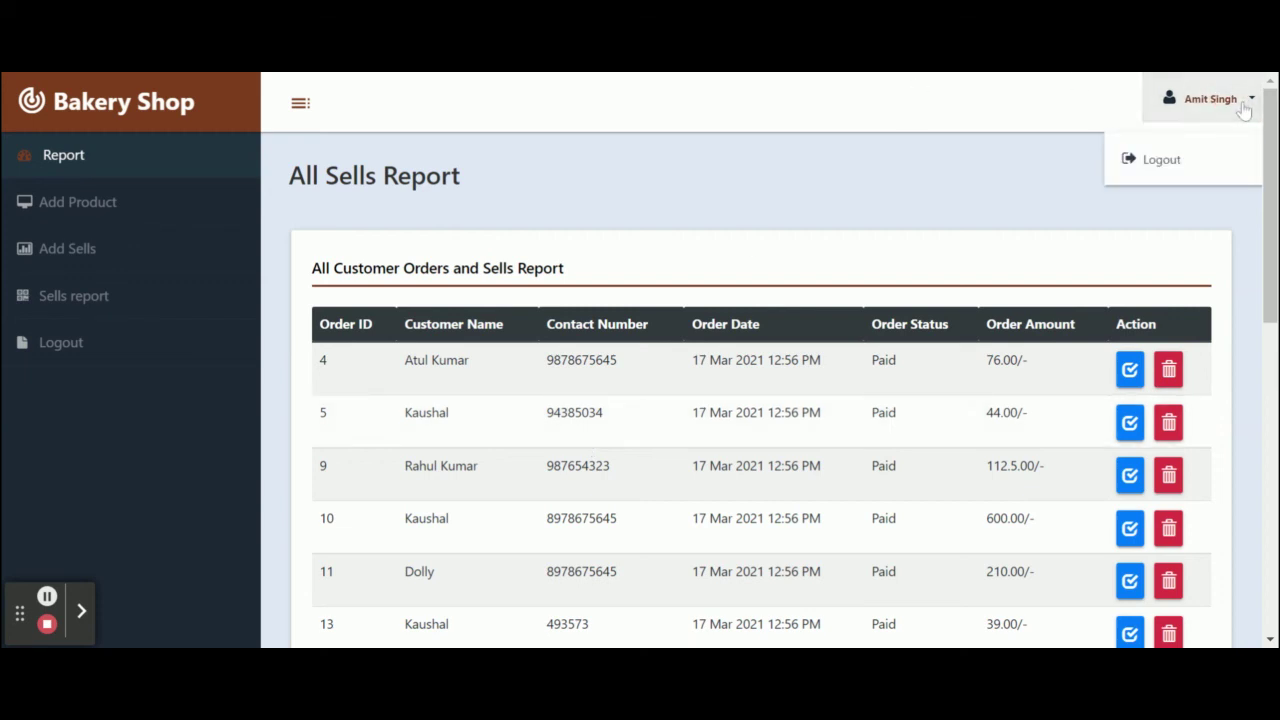
{"action": "left_click", "coordinate": [1161, 160]}
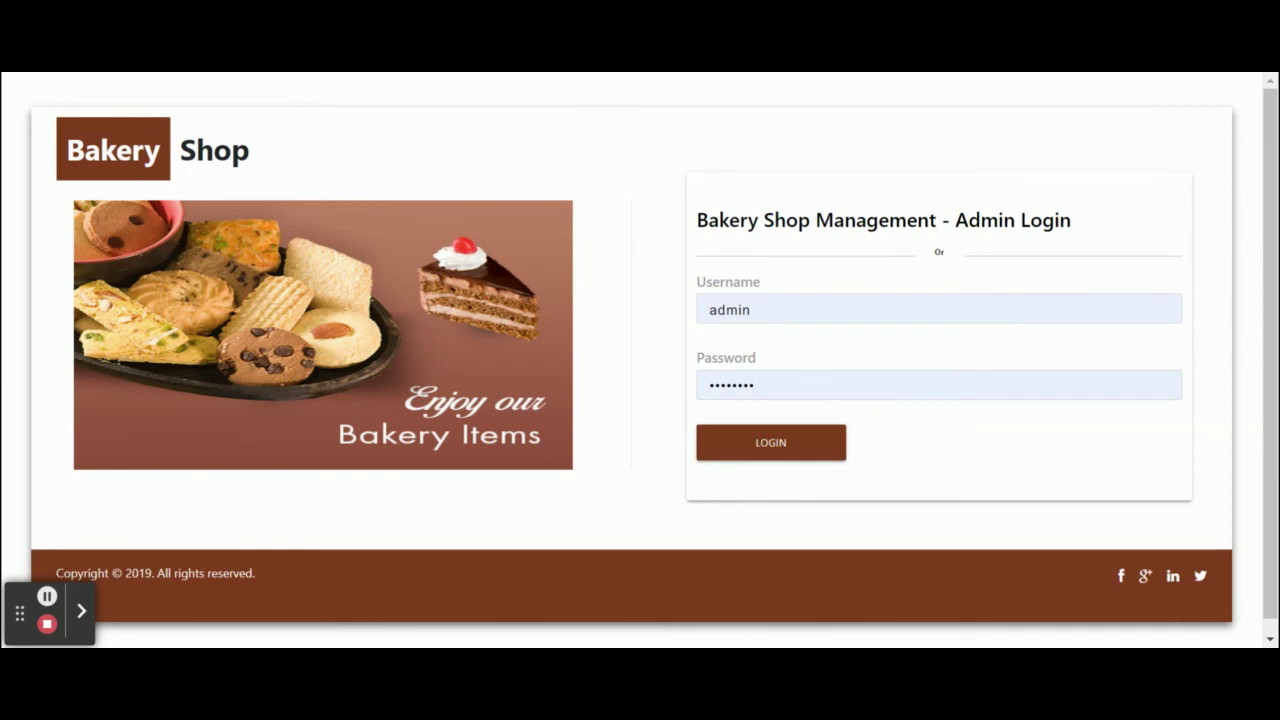
{"action": "left_click", "coordinate": [773, 444]}
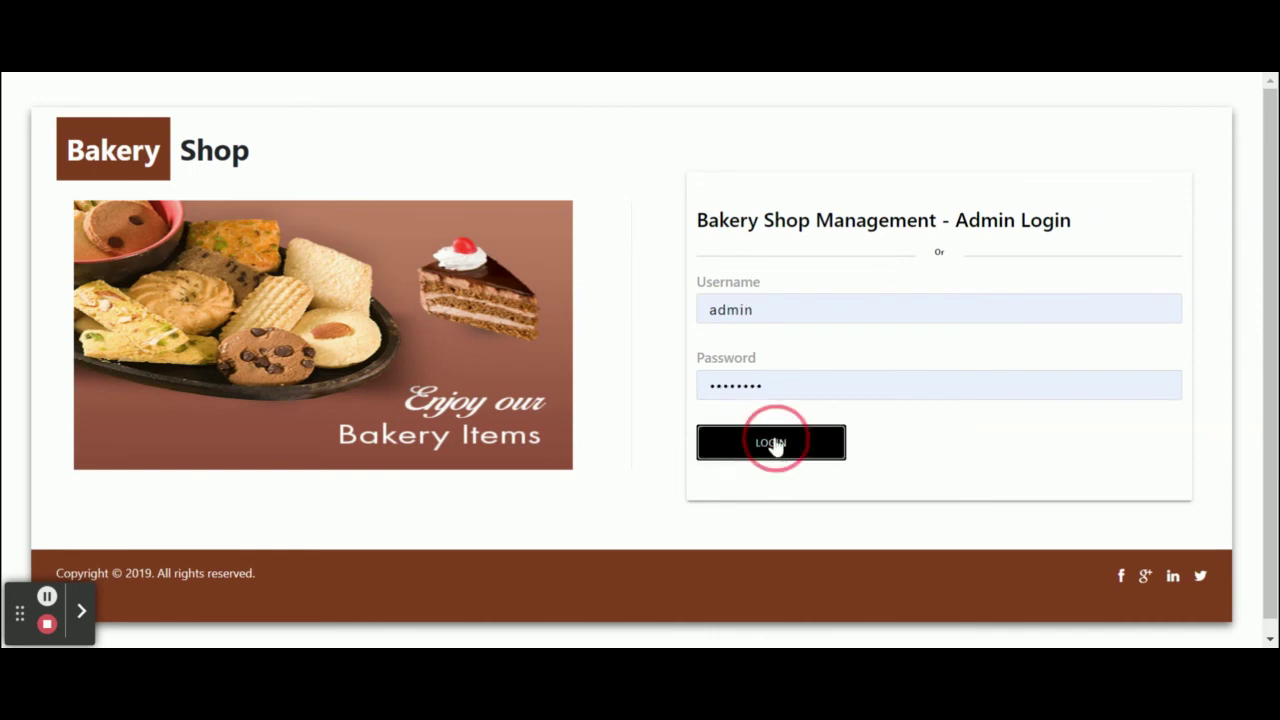
Log out of the admin panel again, leaving the Admin Login page showing.
{"action": "scroll", "coordinate": [466, 514], "scroll_direction": "down", "scroll_amount": 5}
{"action": "scroll", "coordinate": [466, 514], "scroll_direction": "up", "scroll_amount": 5}
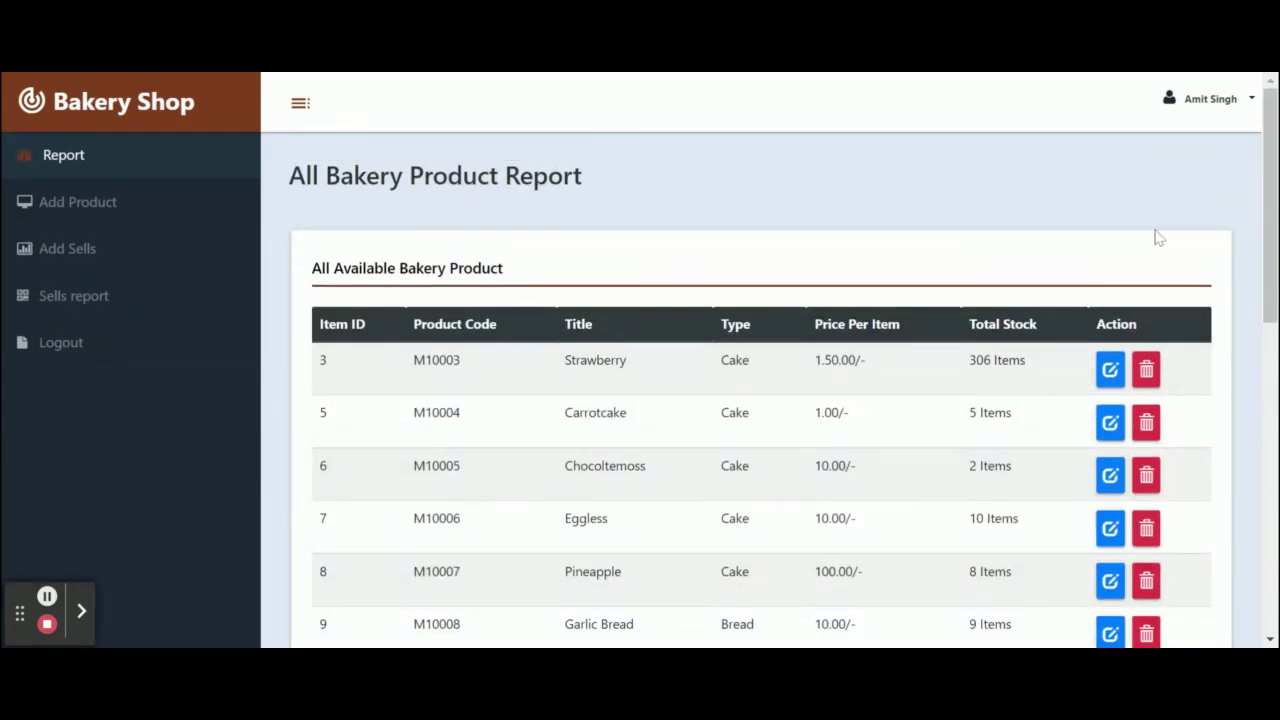
{"action": "left_click", "coordinate": [1225, 100]}
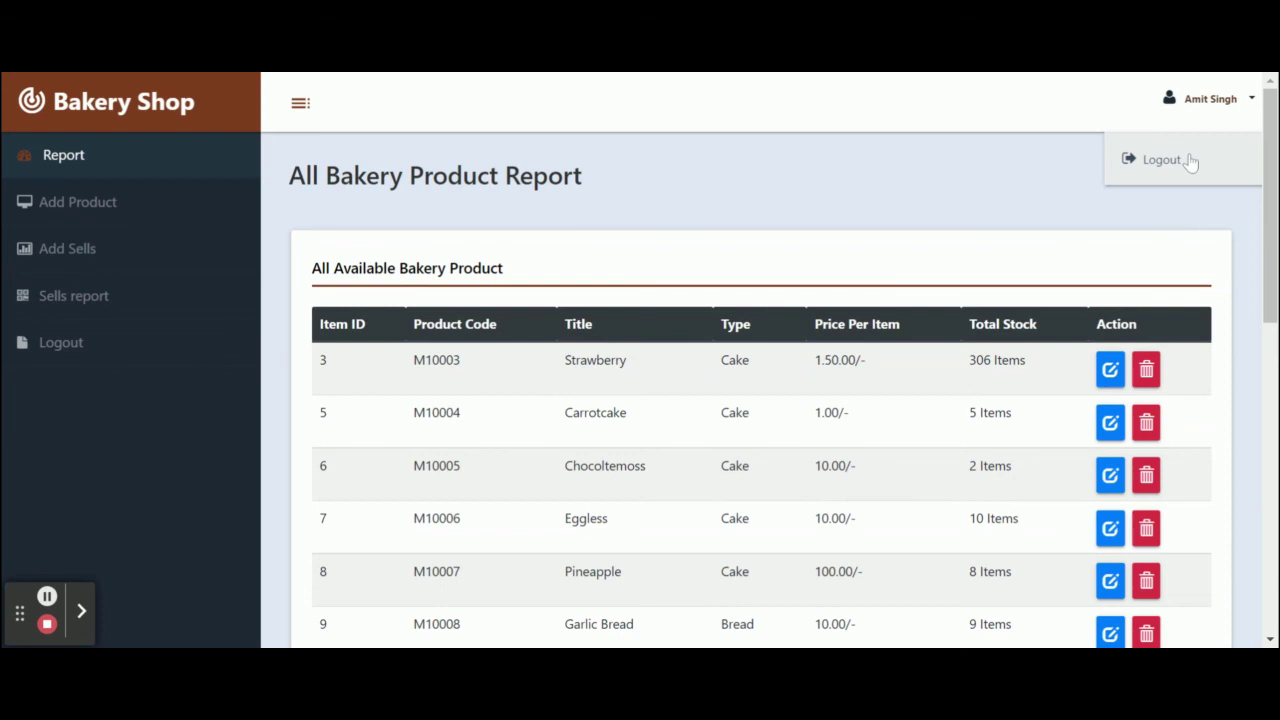
{"action": "left_click", "coordinate": [1190, 162]}
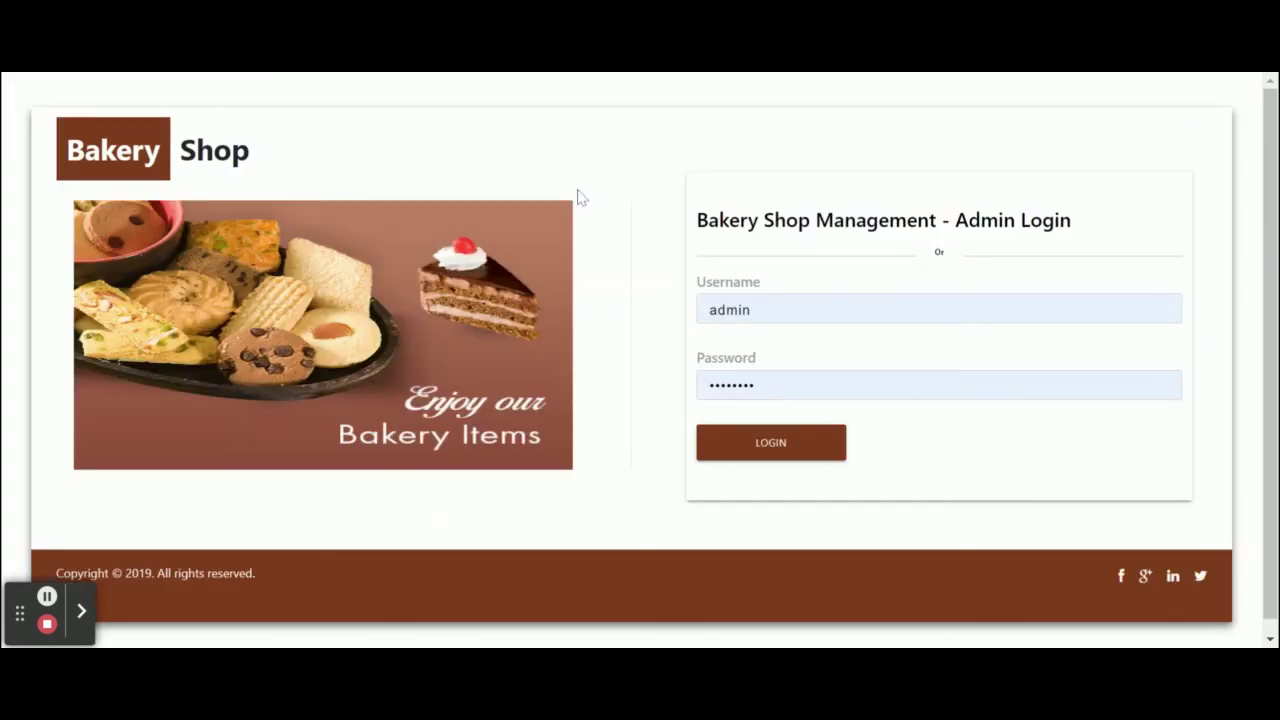